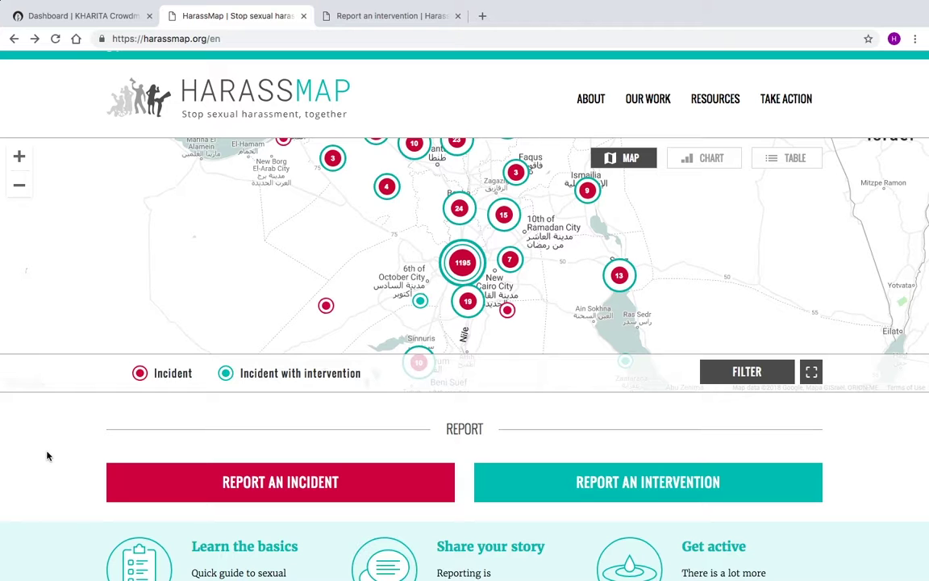
Open the incident report form and look through its location, date, description and incident type fields
{"action": "scroll", "coordinate": [46, 457], "scroll_direction": "down", "scroll_amount": 3}
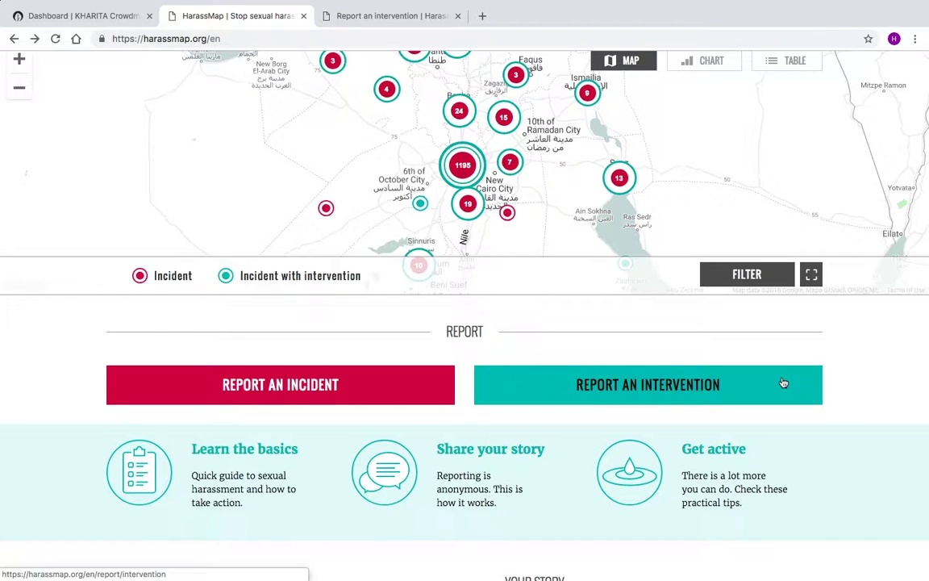
{"action": "left_click", "coordinate": [262, 395]}
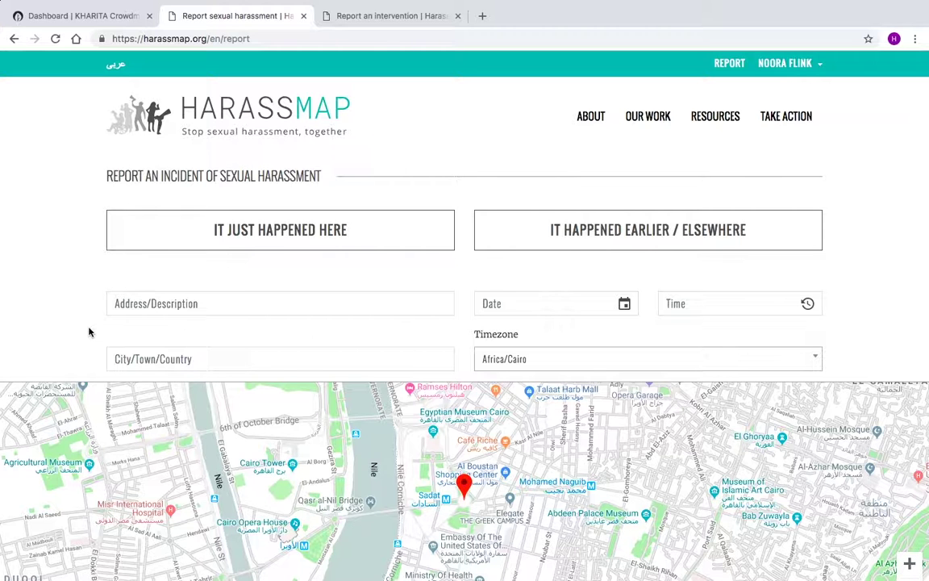
{"action": "scroll", "coordinate": [89, 332], "scroll_direction": "down", "scroll_amount": 5}
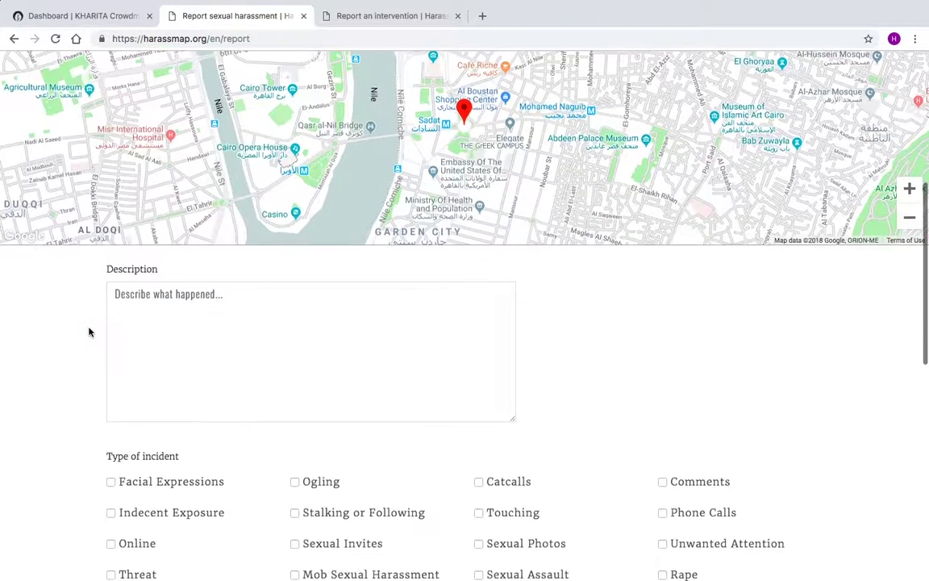
{"action": "scroll", "coordinate": [89, 332], "scroll_direction": "down", "scroll_amount": 2}
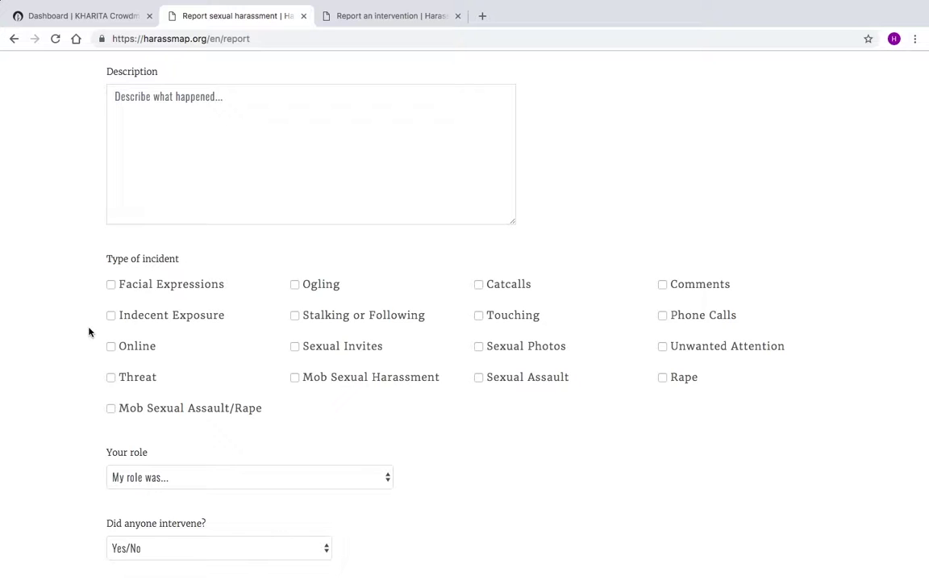
{"action": "left_click", "coordinate": [170, 107]}
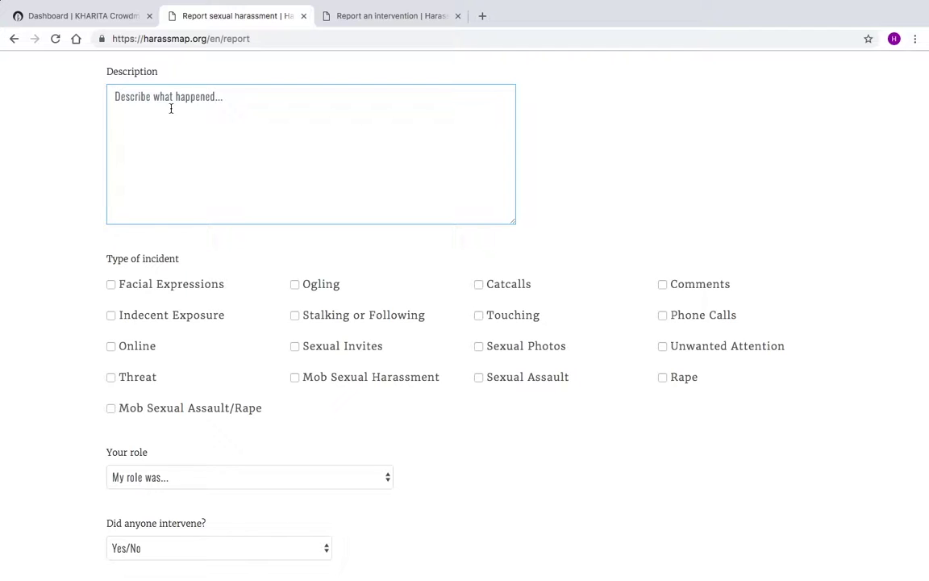
{"action": "type", "text": "Report"}
{"action": "double_click", "coordinate": [132, 103]}
{"action": "key", "text": "BackSpace"}
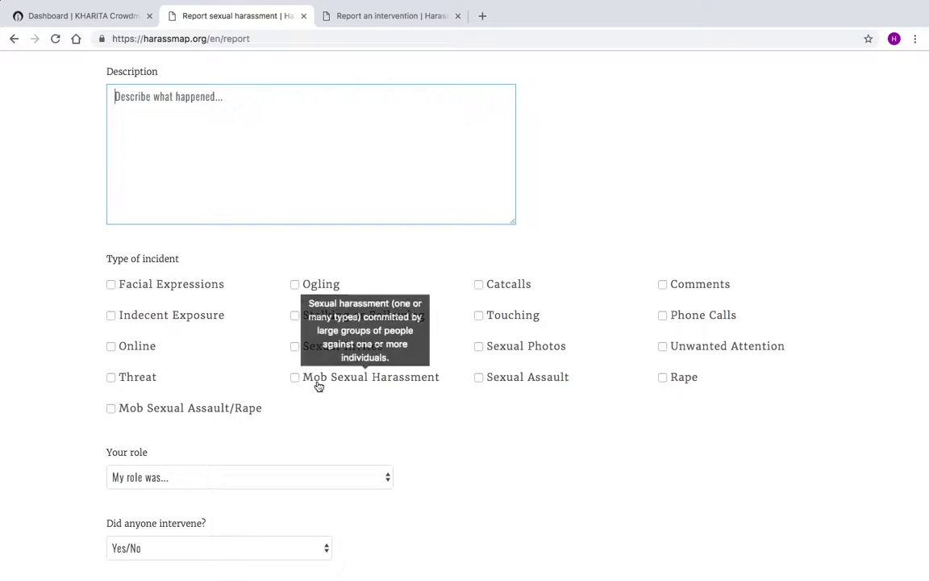
View the available choices for the reporter's role and for whether anyone intervened
{"action": "scroll", "coordinate": [671, 435], "scroll_direction": "down", "scroll_amount": 5}
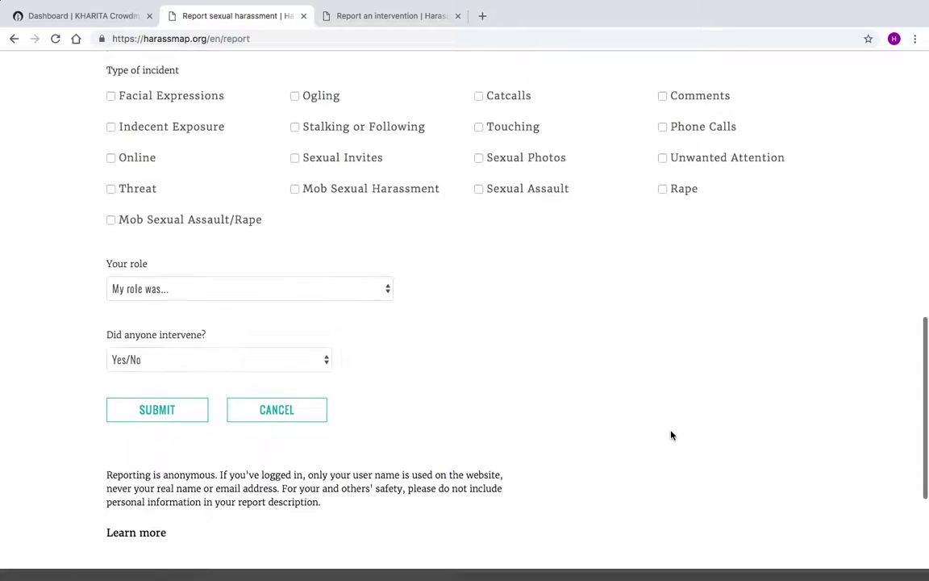
{"action": "left_click", "coordinate": [363, 292]}
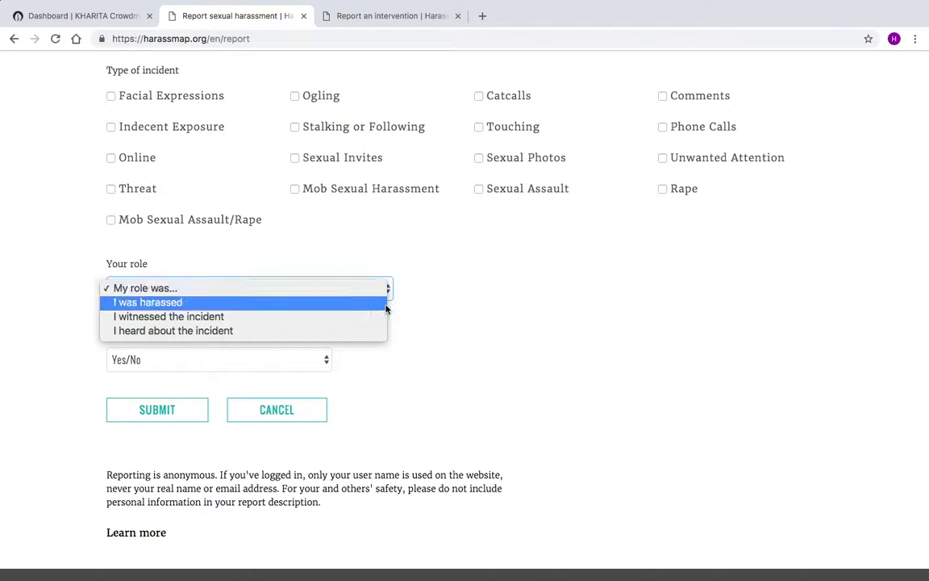
{"action": "left_click", "coordinate": [315, 398]}
{"action": "left_click", "coordinate": [310, 367]}
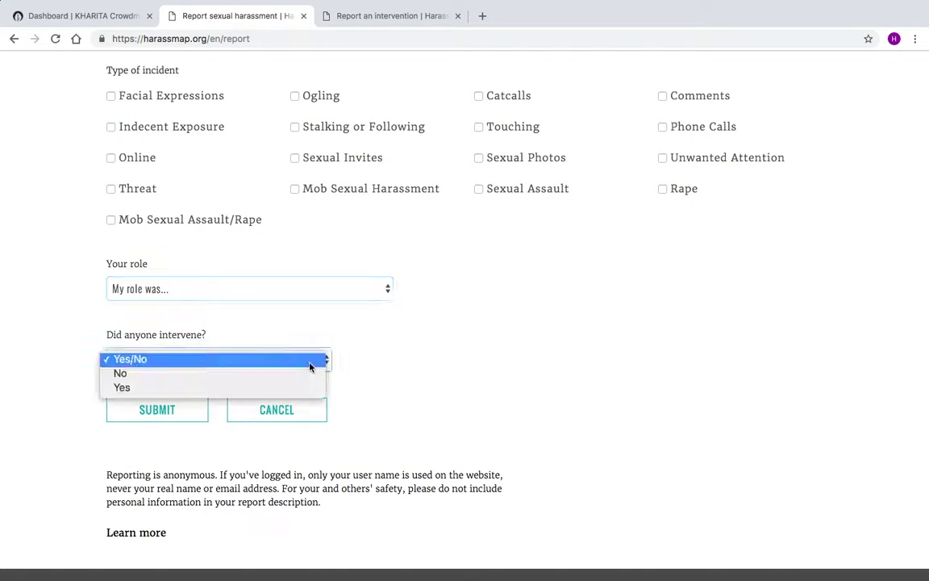
{"action": "left_click", "coordinate": [540, 381]}
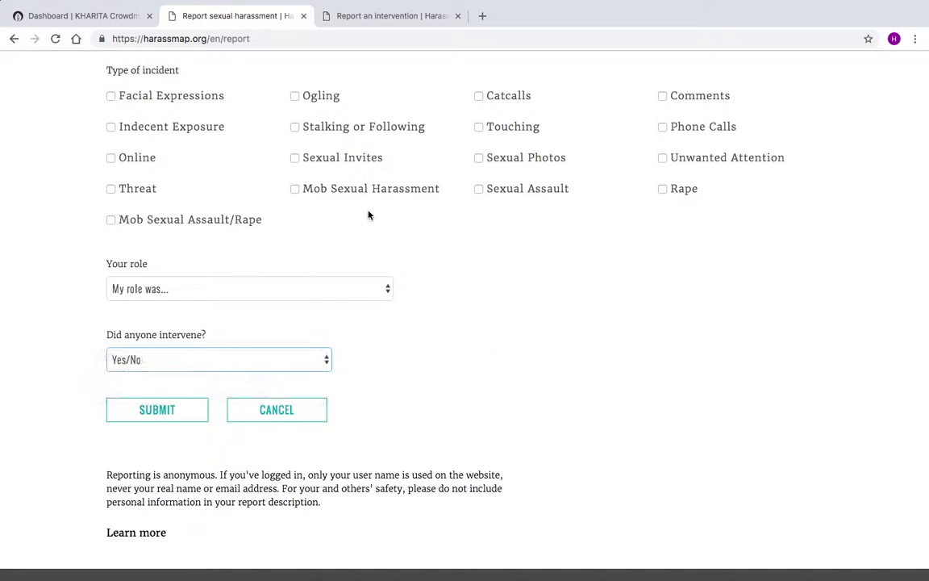
Switch to the KHARITA Crowdmapping backend and open its Incidents section
{"action": "left_click", "coordinate": [95, 22]}
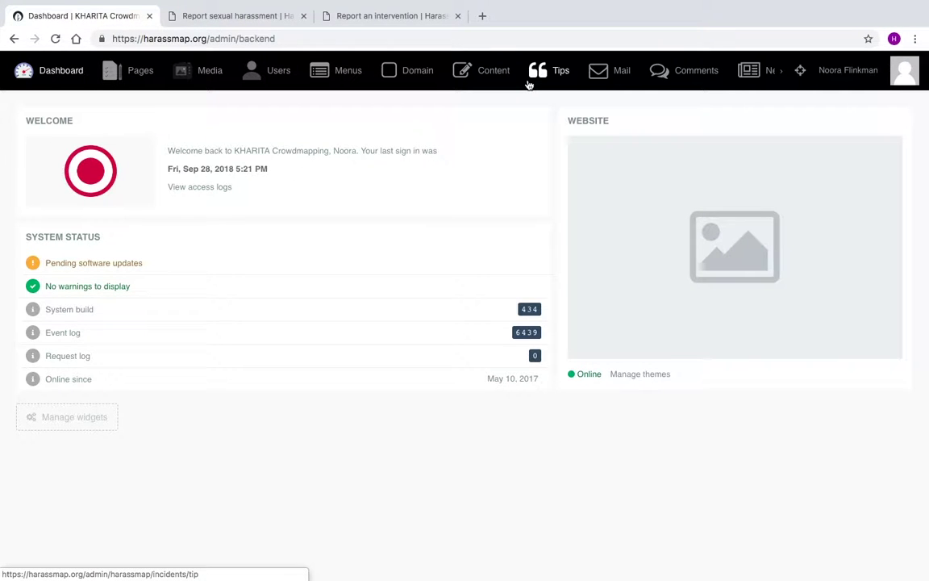
{"action": "scroll", "coordinate": [529, 85], "scroll_direction": "right", "scroll_amount": 5}
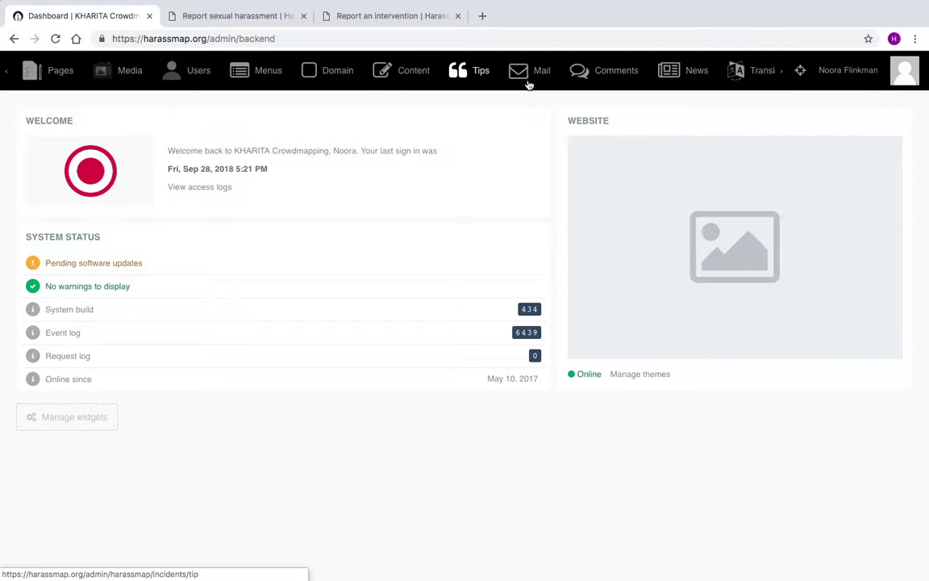
{"action": "scroll", "coordinate": [528, 84], "scroll_direction": "right", "scroll_amount": 7}
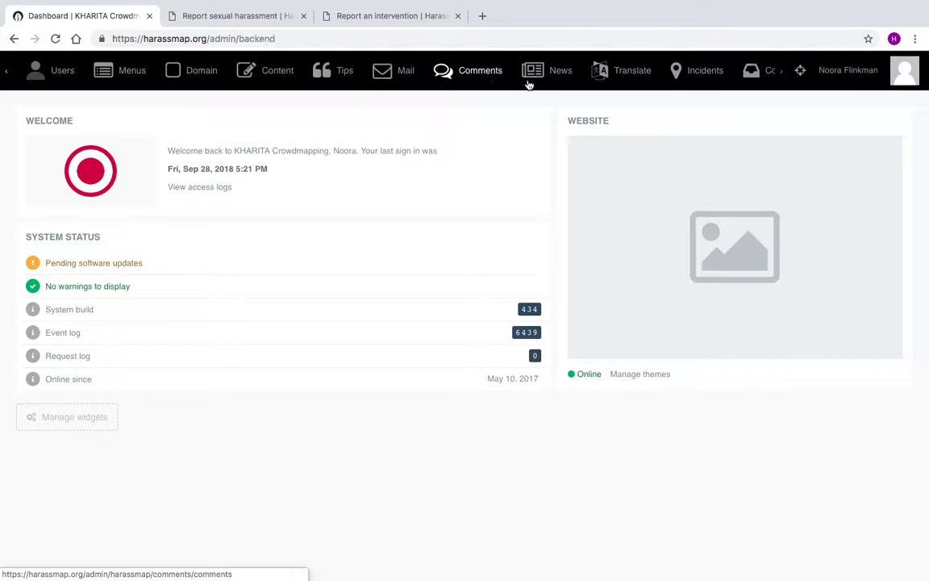
{"action": "left_click", "coordinate": [691, 73]}
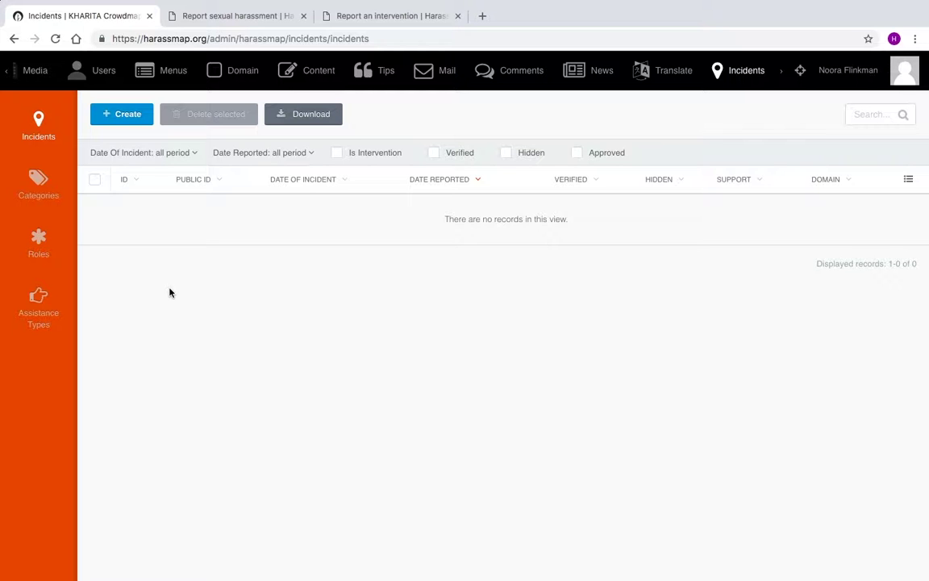
Start a new incident category and enter the English title "Facial expressions", modelled on the report form's incident types
{"action": "left_click", "coordinate": [38, 183]}
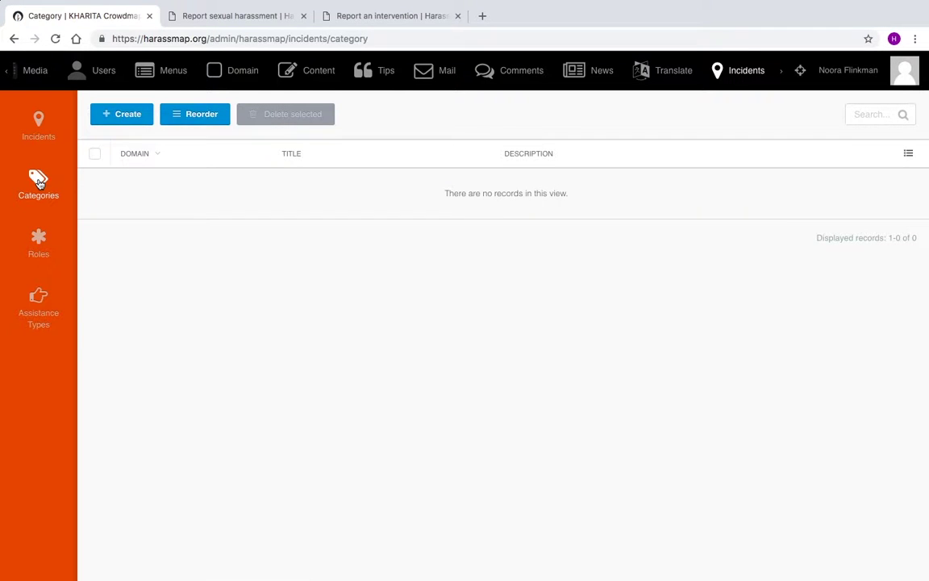
{"action": "left_click", "coordinate": [125, 114]}
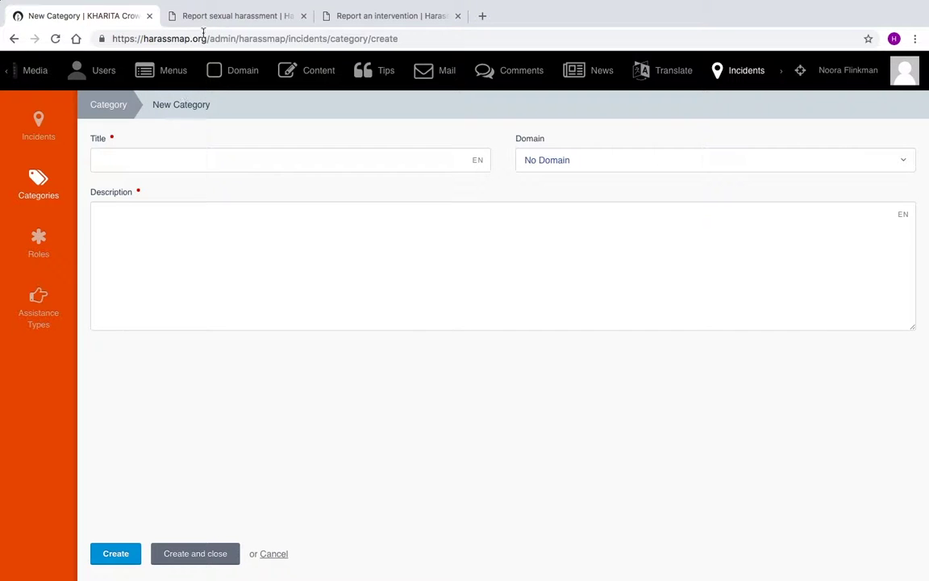
{"action": "left_click", "coordinate": [228, 16]}
{"action": "scroll", "coordinate": [549, 329], "scroll_direction": "up", "scroll_amount": 2}
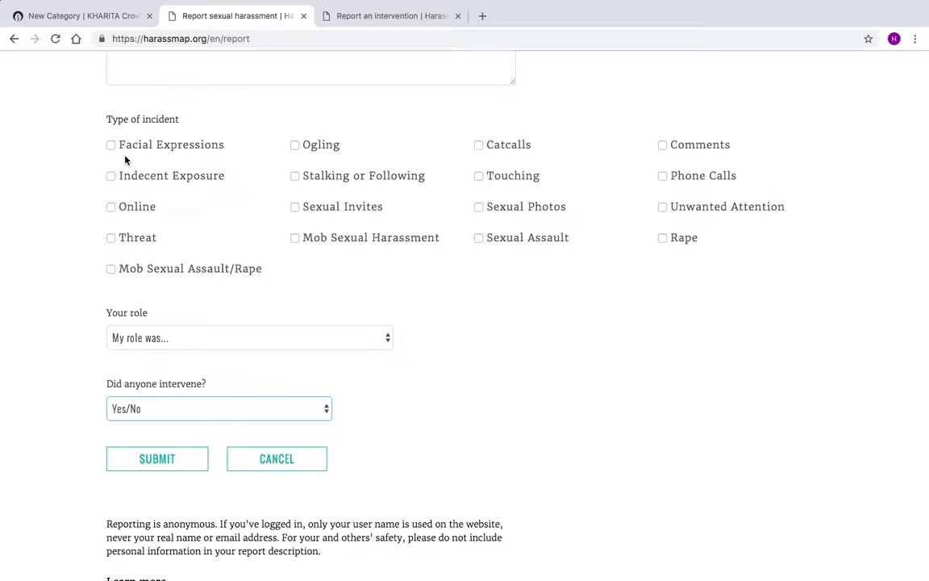
{"action": "left_click", "coordinate": [98, 17]}
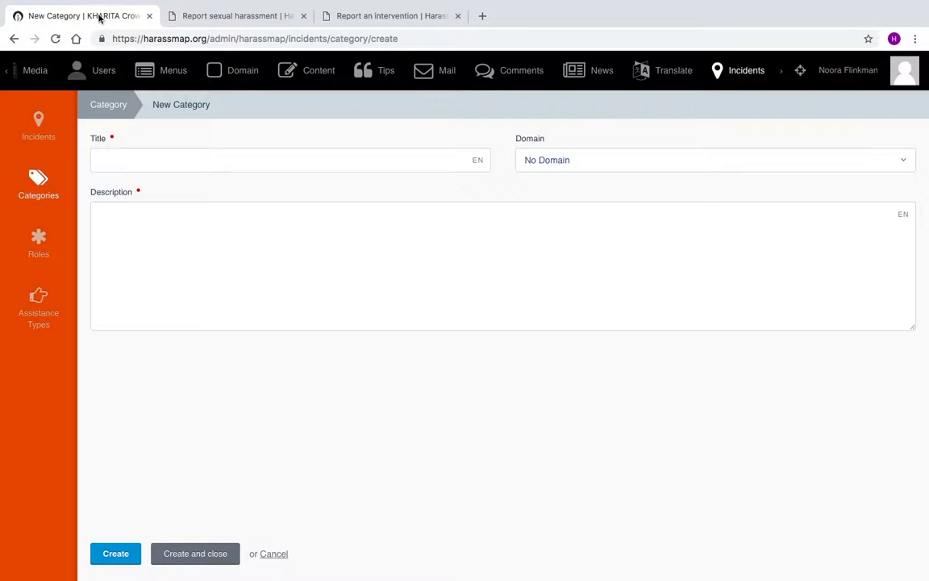
{"action": "left_click", "coordinate": [199, 163]}
{"action": "type", "text": "Facial expressions"}
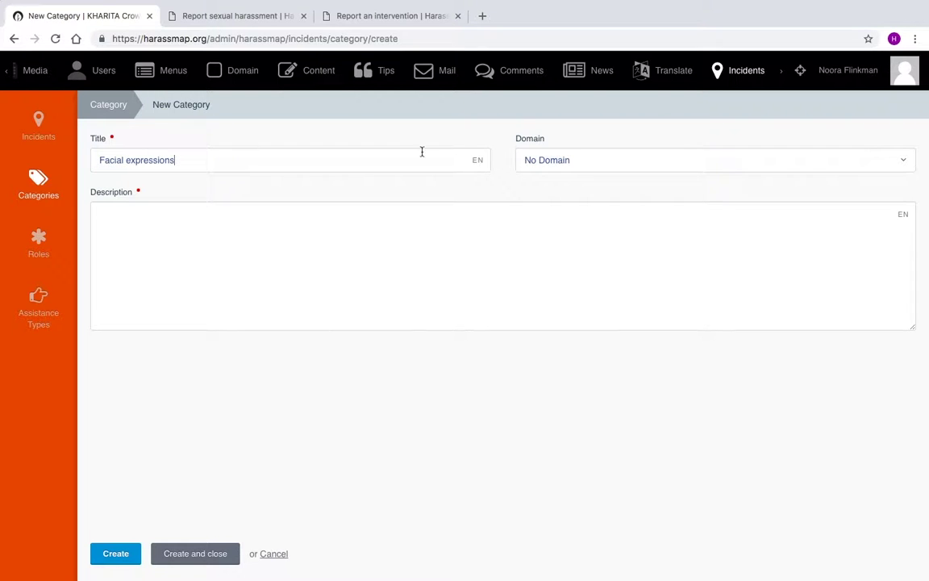
Switch the category title to its Arabic version and assign the category to the domain apptrafficcontrol.com
{"action": "left_click", "coordinate": [477, 162]}
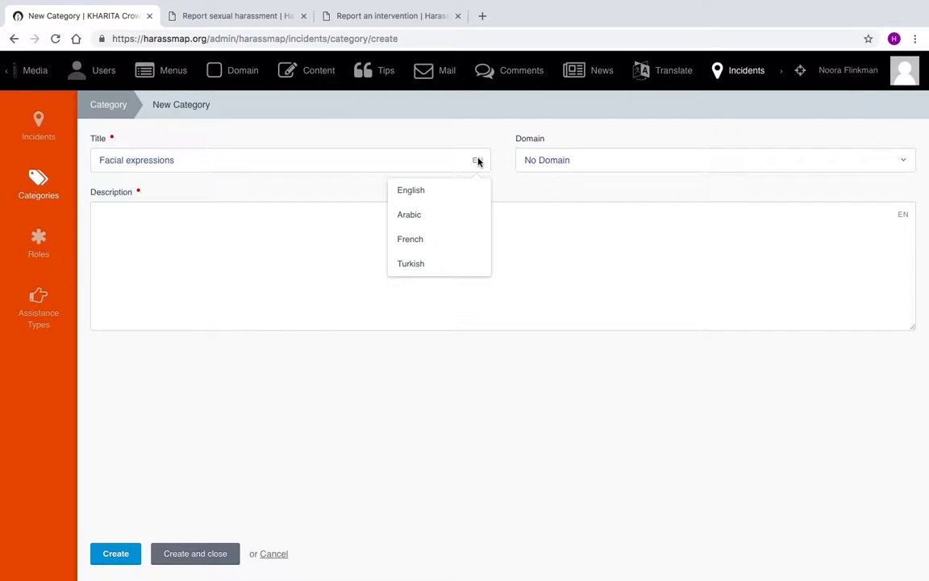
{"action": "left_click", "coordinate": [417, 220]}
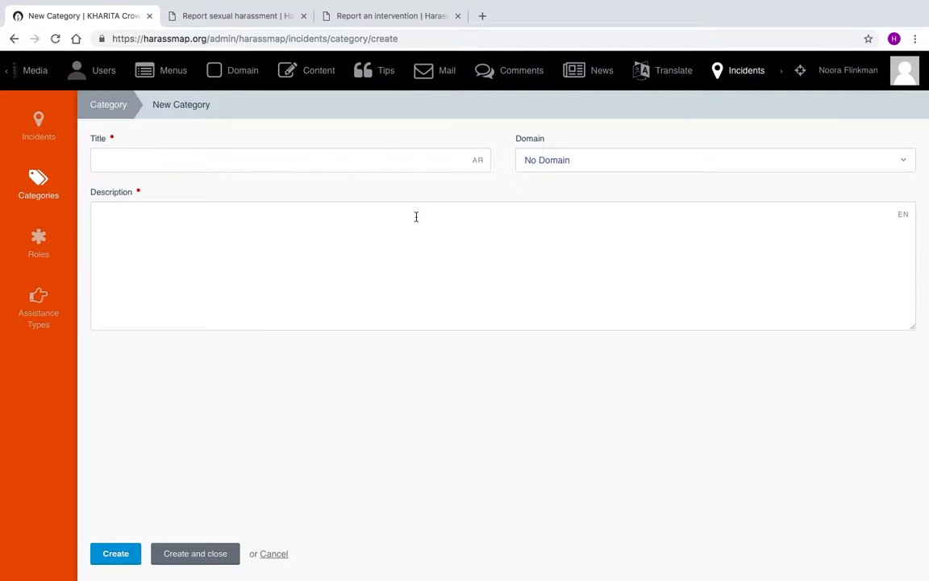
{"action": "left_click", "coordinate": [308, 158]}
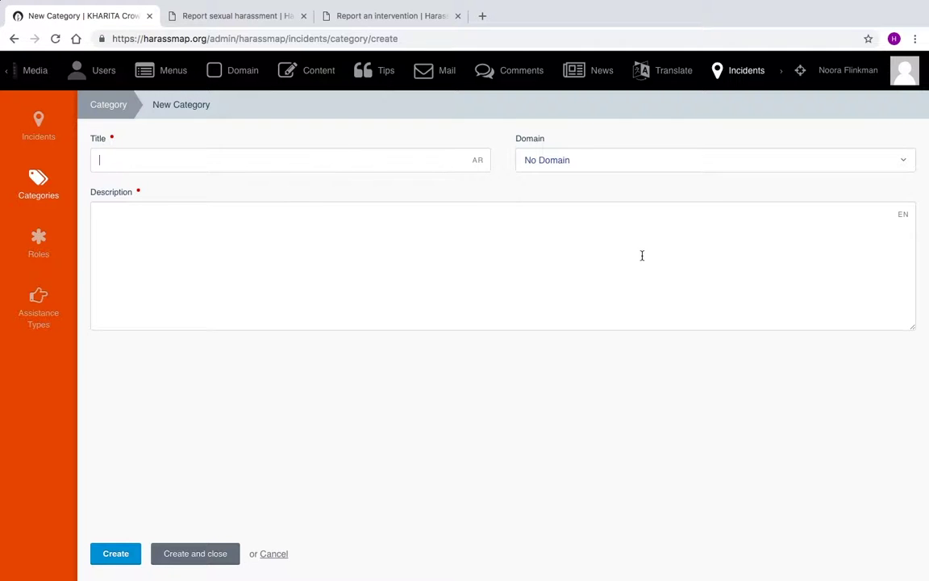
{"action": "left_click", "coordinate": [586, 161]}
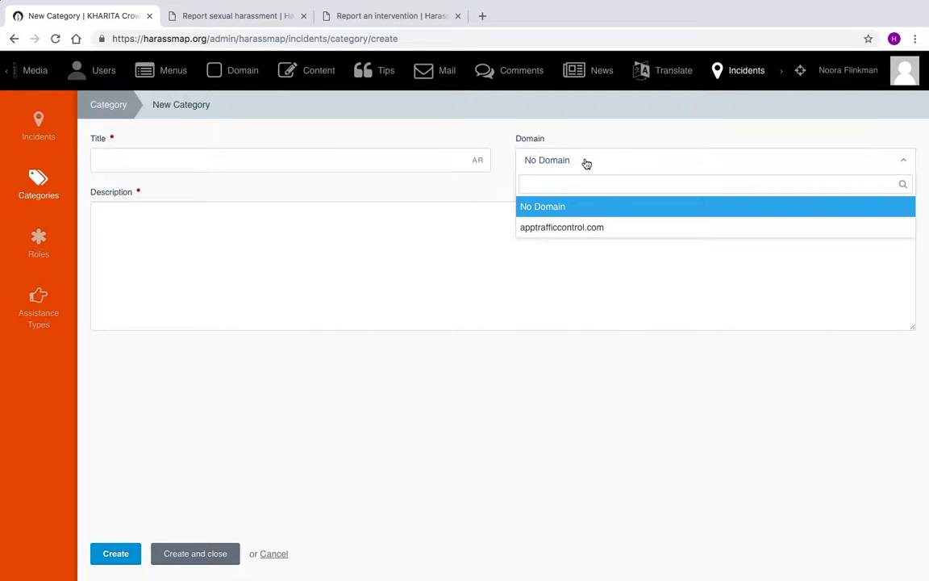
{"action": "left_click", "coordinate": [612, 232]}
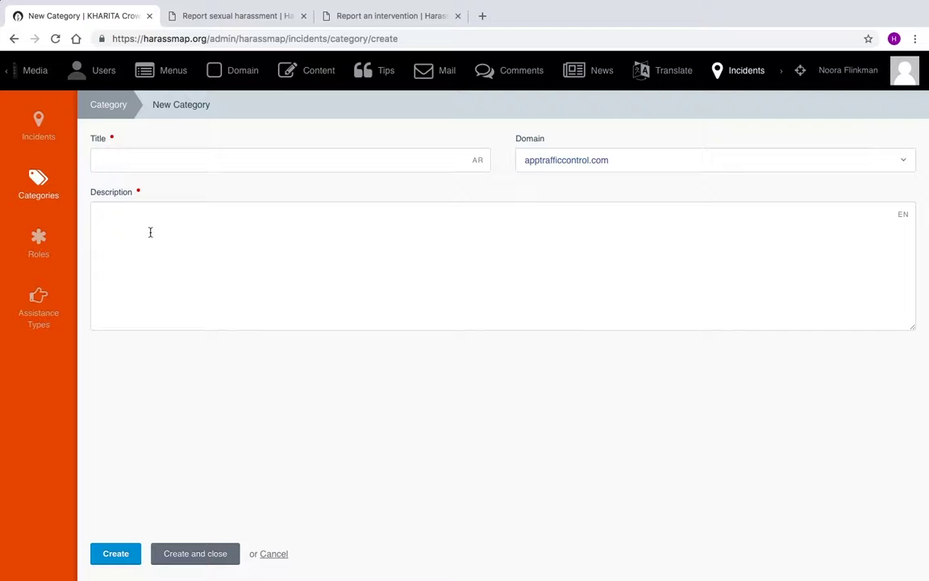
Read the description of the Facial Expressions incident type on the public report form, and return to the new category form
{"action": "left_click", "coordinate": [241, 17]}
{"action": "mouse_move", "coordinate": [320, 151]}
{"action": "mouse_move", "coordinate": [181, 151]}
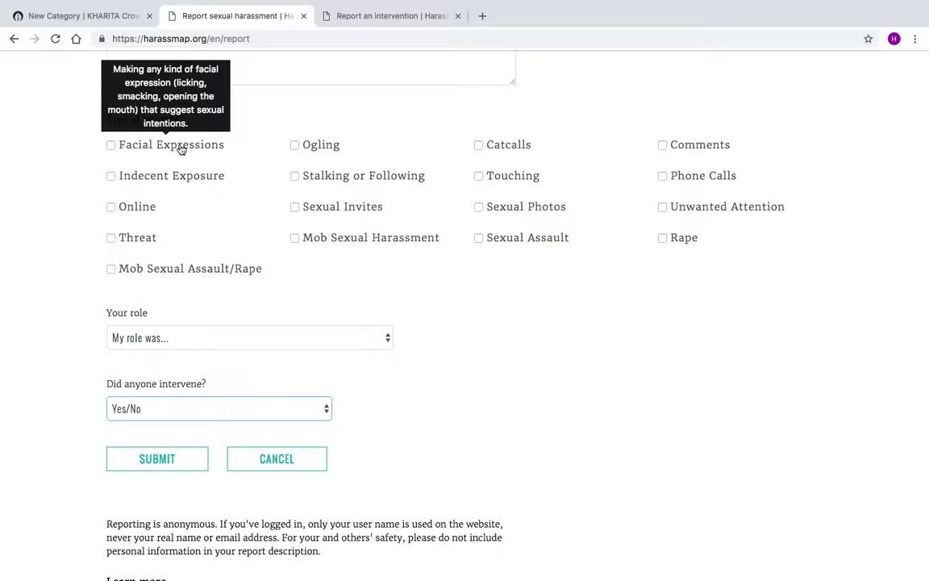
{"action": "left_click", "coordinate": [79, 13]}
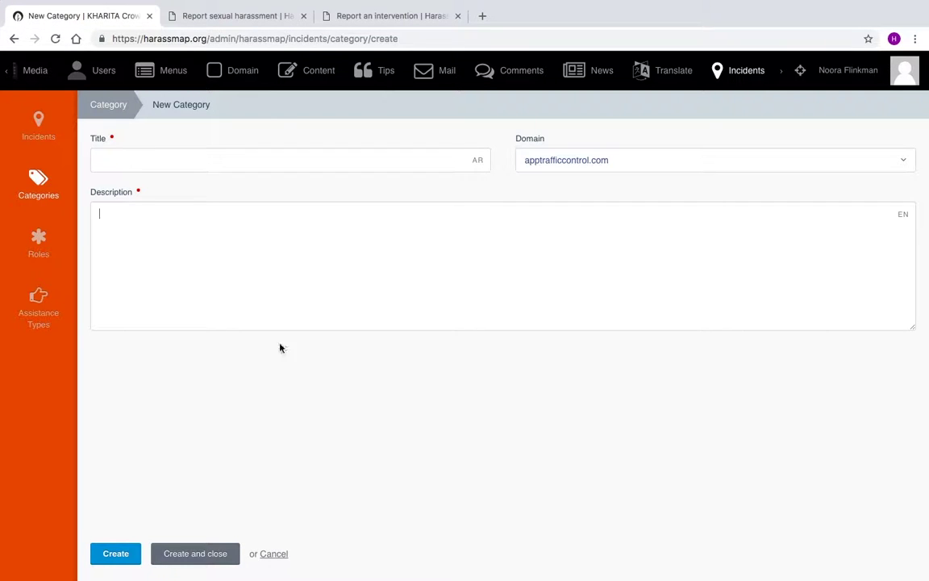
Leave the new category form without saving, view the category reordering page, and return to the category list
{"action": "left_click", "coordinate": [39, 179]}
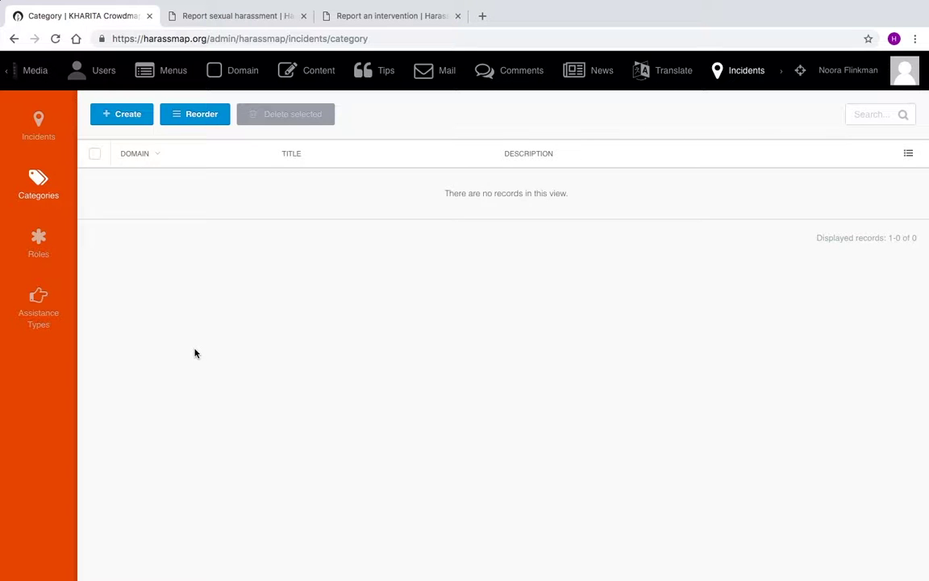
{"action": "left_click", "coordinate": [199, 117]}
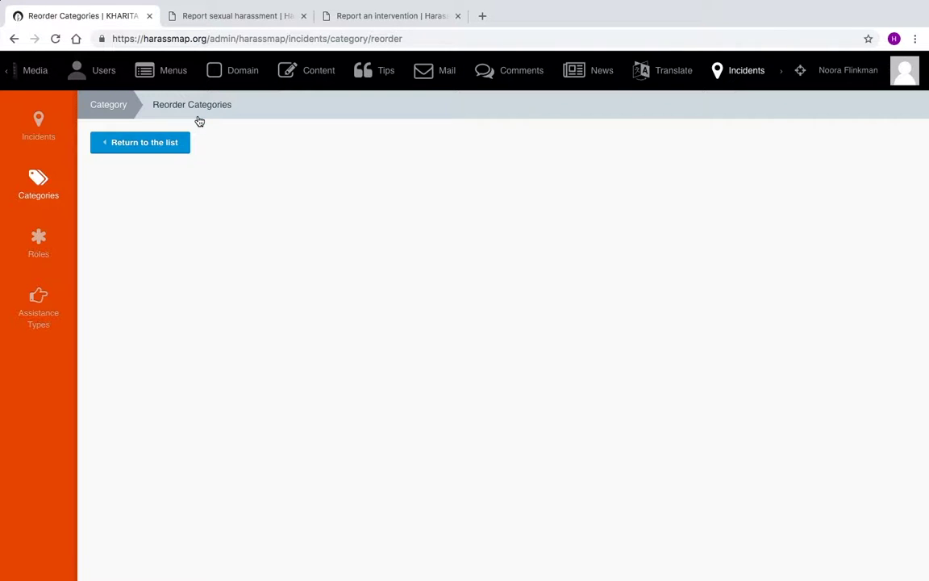
{"action": "left_click", "coordinate": [144, 147]}
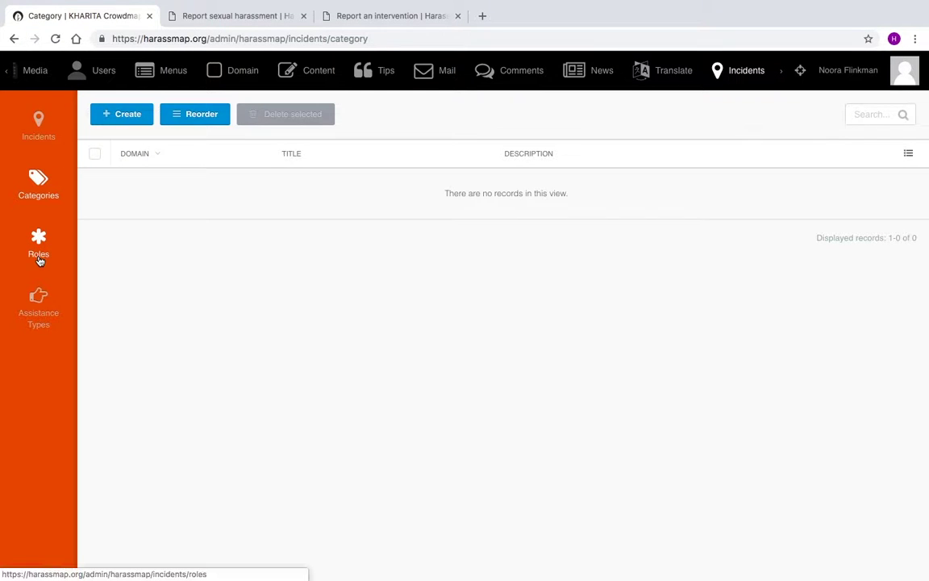
Open the incident roles and start a new role
{"action": "left_click", "coordinate": [39, 252]}
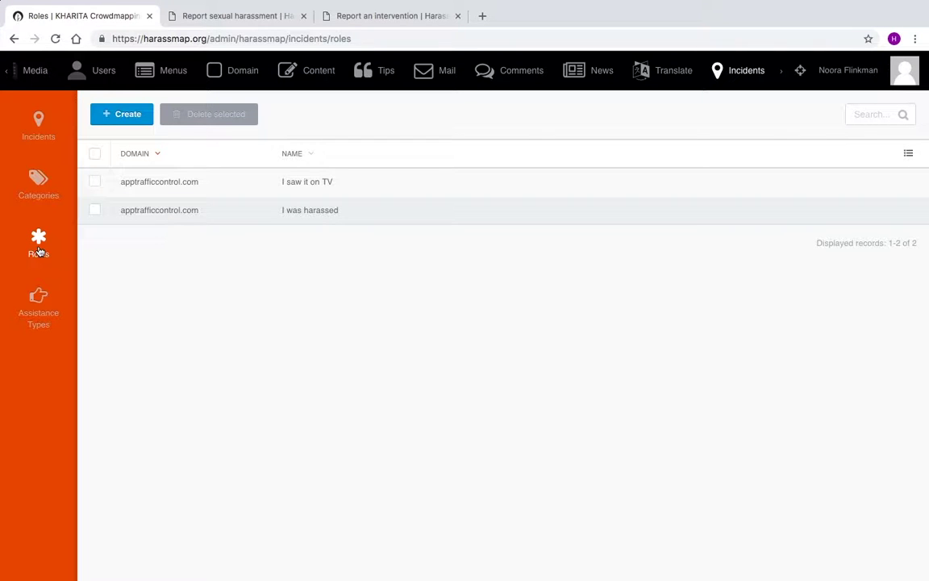
{"action": "left_click", "coordinate": [125, 118]}
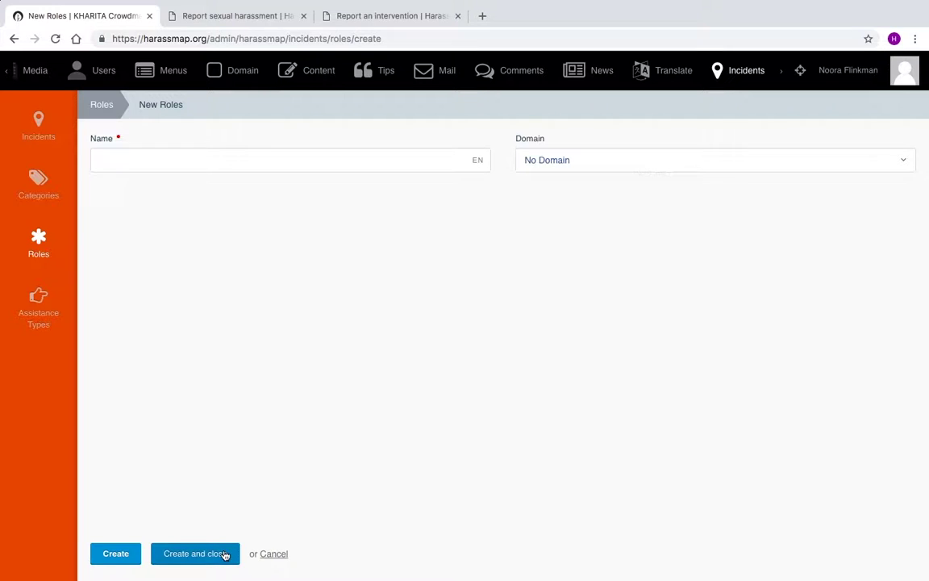
View the role choices offered on the public incident report form, and return to the KHARITA backend
{"action": "left_click", "coordinate": [230, 17]}
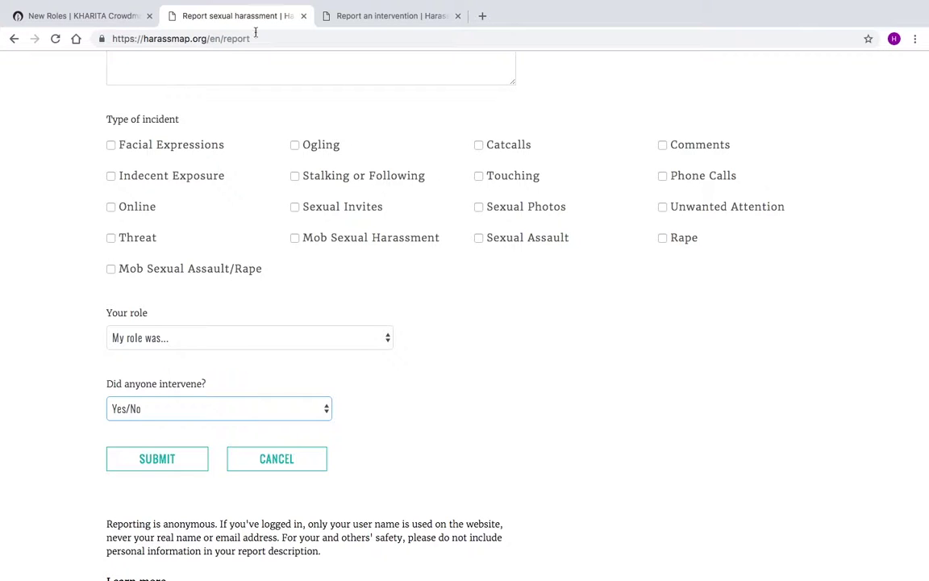
{"action": "scroll", "coordinate": [676, 460], "scroll_direction": "down", "scroll_amount": 2}
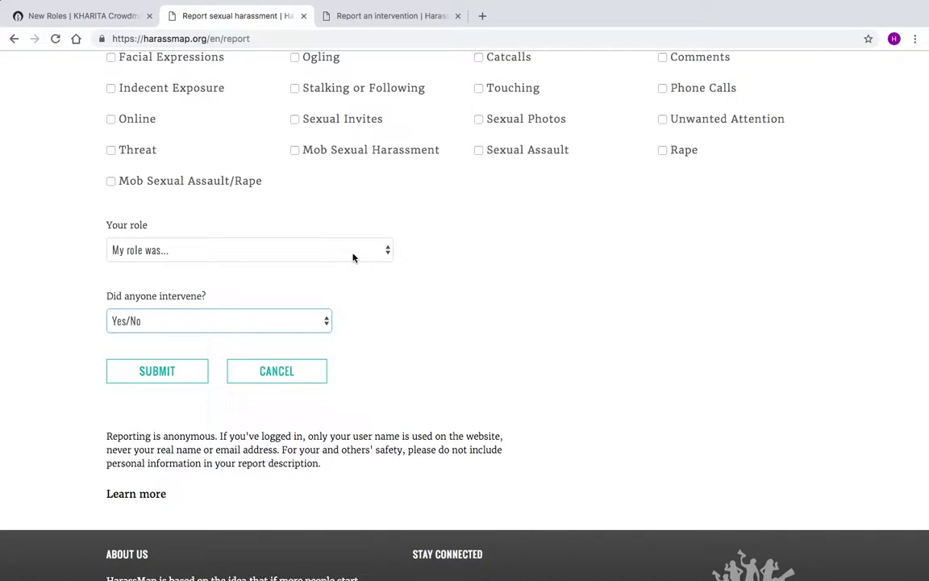
{"action": "left_click", "coordinate": [388, 253]}
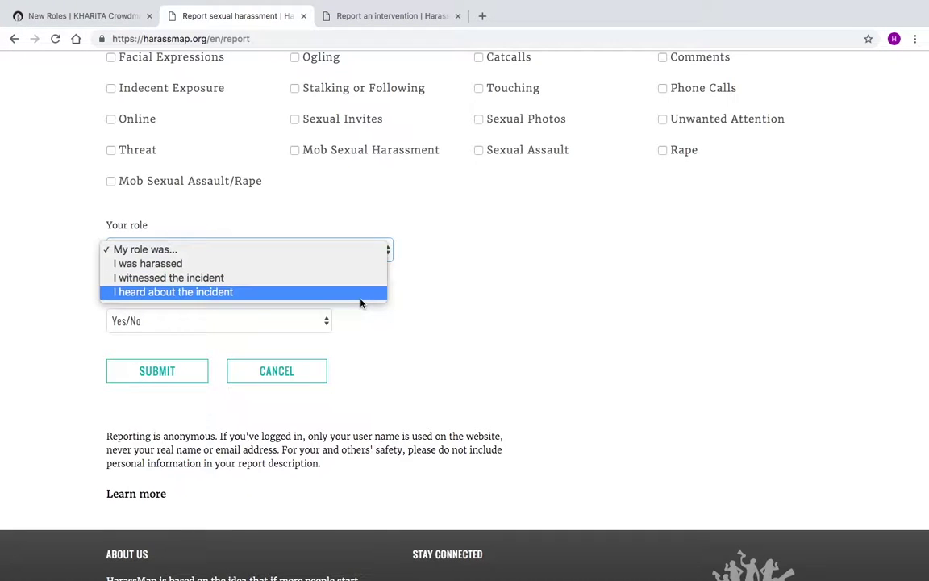
{"action": "left_click", "coordinate": [4, 14]}
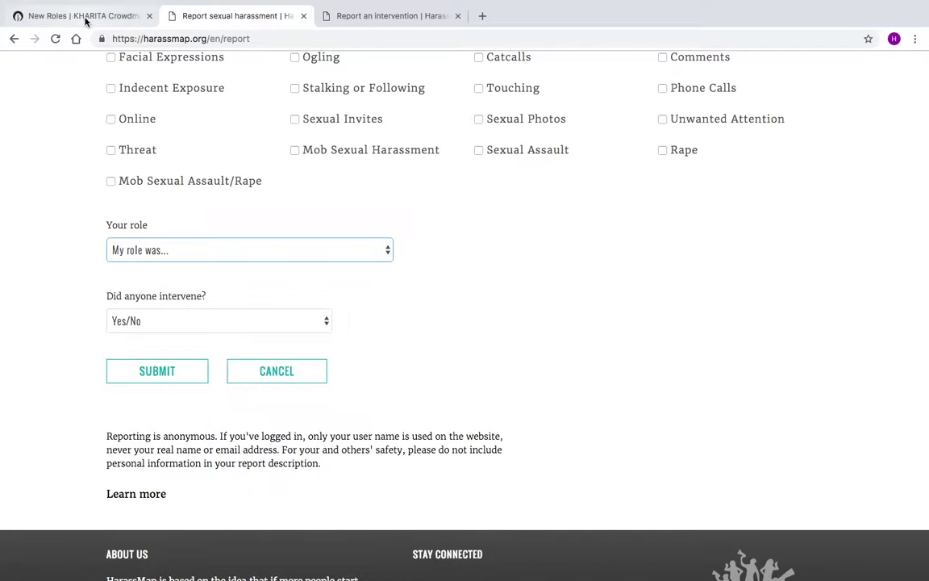
Open the incident assistance types in the KHARITA backend and start a new assistance type
{"action": "left_click", "coordinate": [86, 18]}
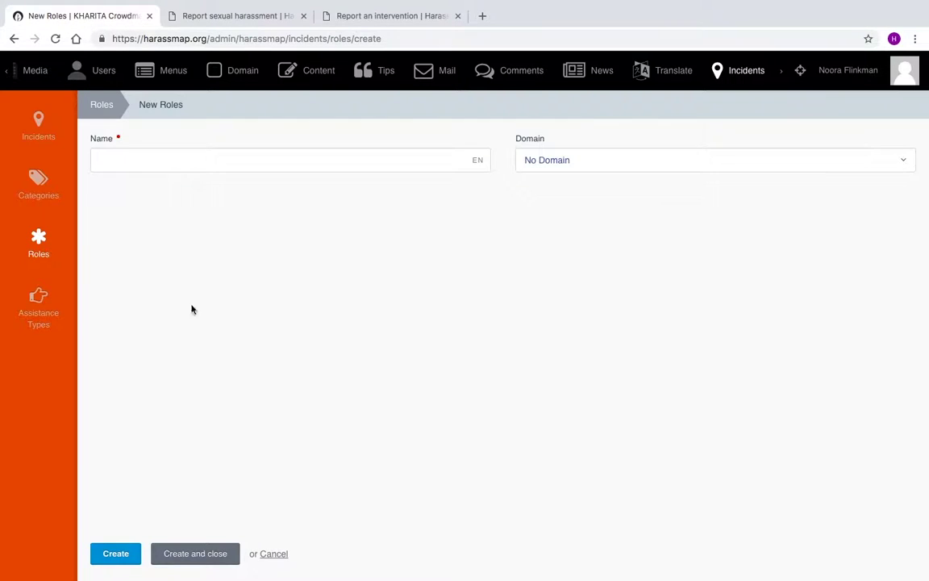
{"action": "left_click", "coordinate": [44, 314]}
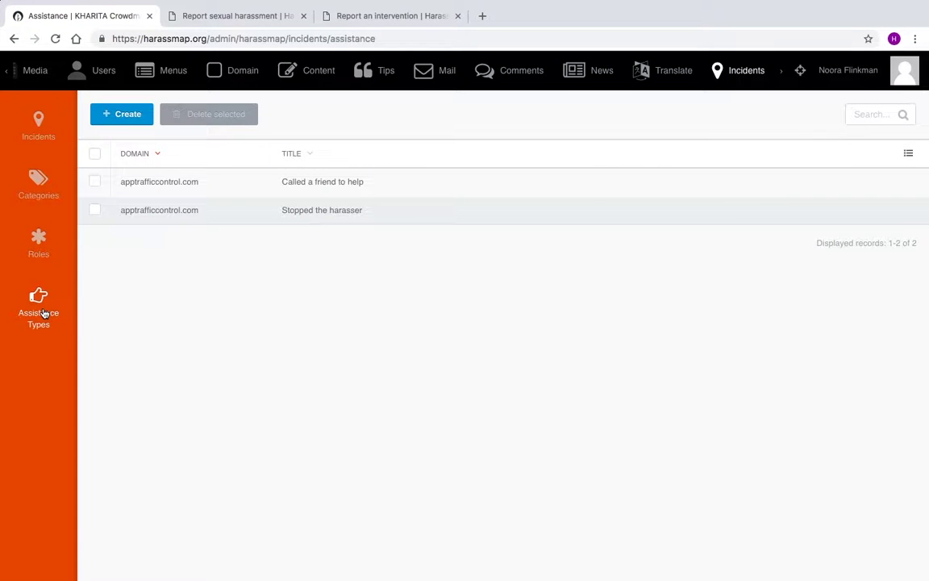
{"action": "left_click", "coordinate": [128, 119]}
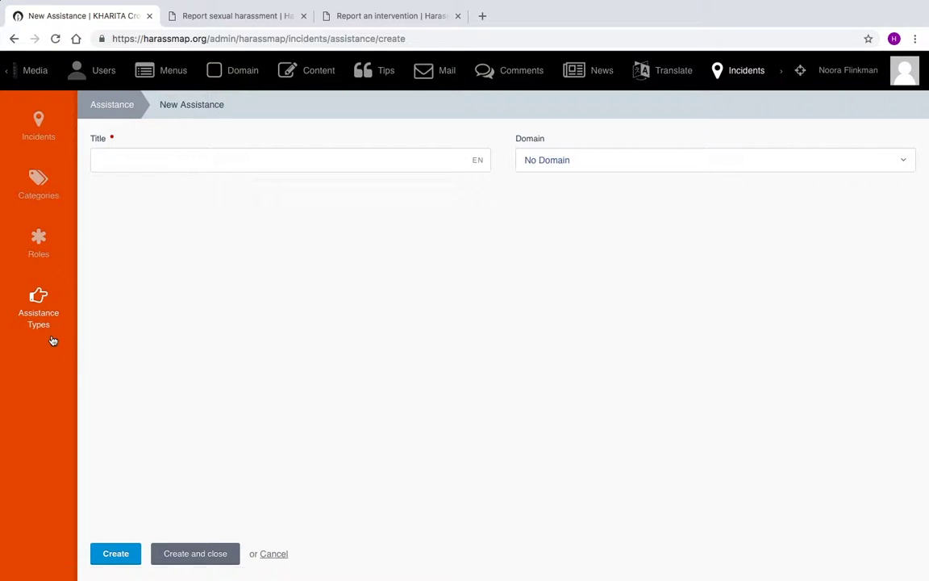
Answer Yes to "Did anyone intervene?" on the public incident report form to view the assistance options, and return to the KHARITA backend
{"action": "left_click", "coordinate": [231, 16]}
{"action": "scroll", "coordinate": [427, 299], "scroll_direction": "down", "scroll_amount": 1}
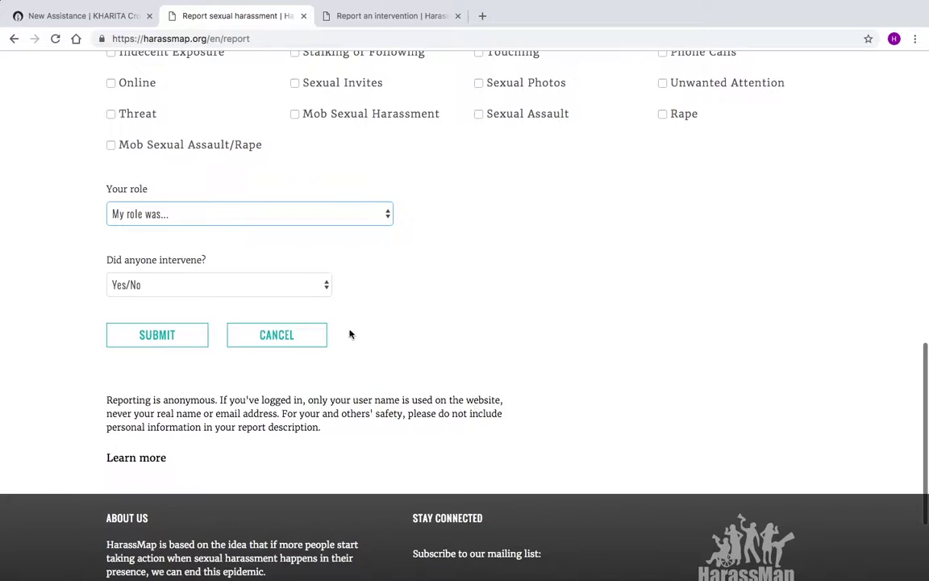
{"action": "left_click", "coordinate": [326, 286]}
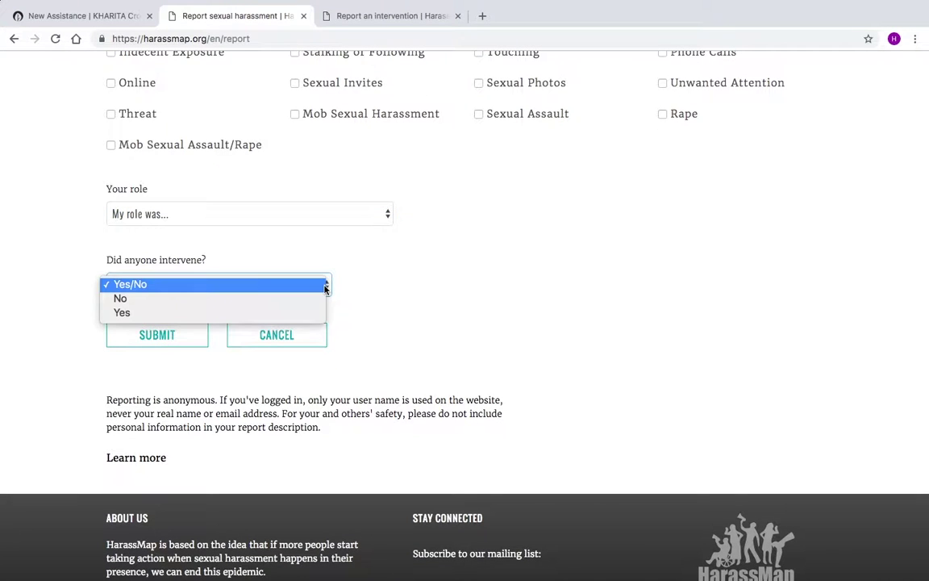
{"action": "left_click", "coordinate": [260, 313]}
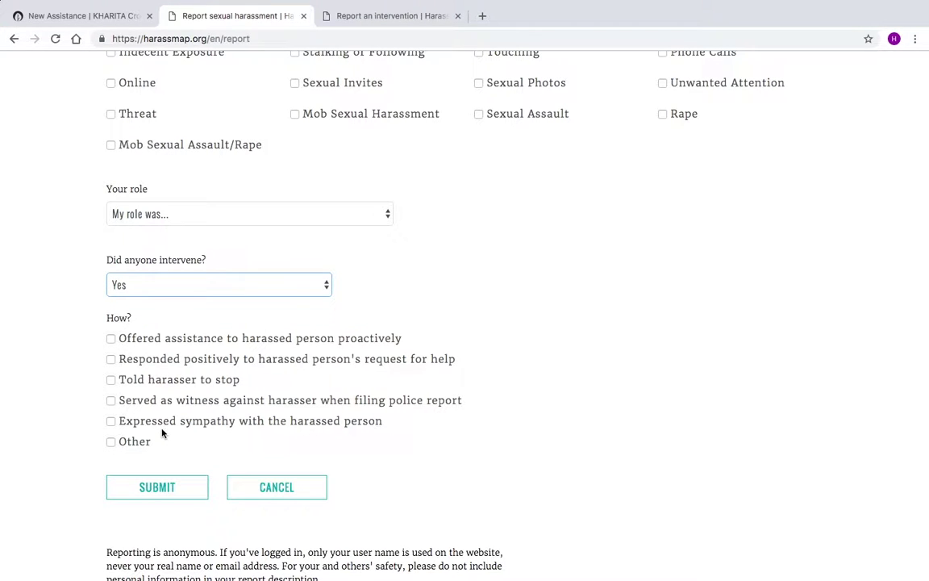
{"action": "left_click", "coordinate": [83, 17]}
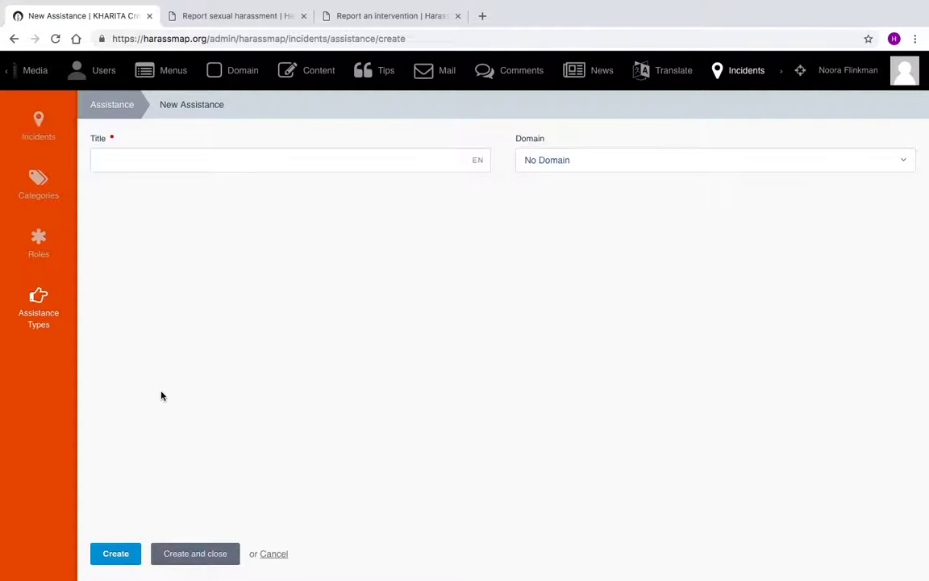
Review the public incident report form from its intervention options back to the location, date and time fields
{"action": "left_click", "coordinate": [236, 16]}
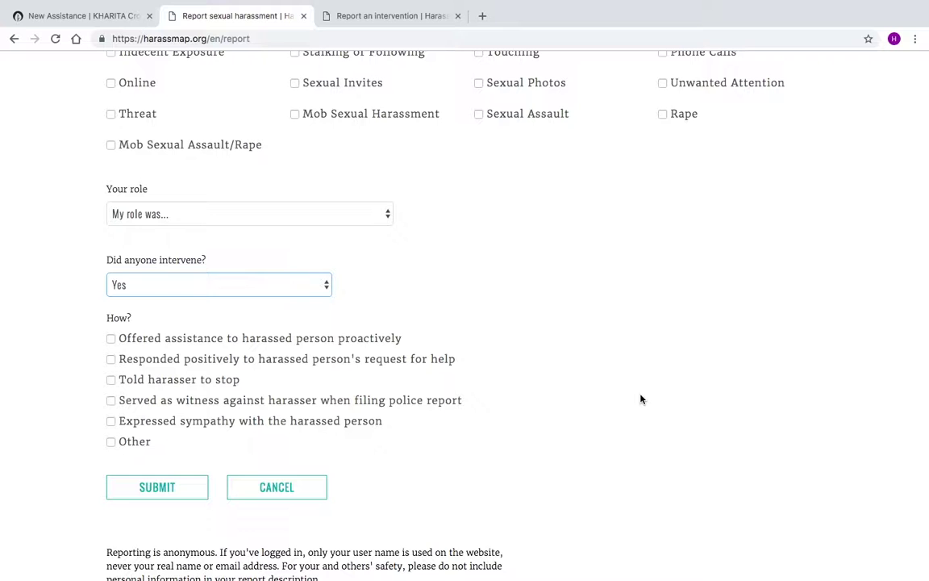
{"action": "scroll", "coordinate": [641, 399], "scroll_direction": "up", "scroll_amount": 2}
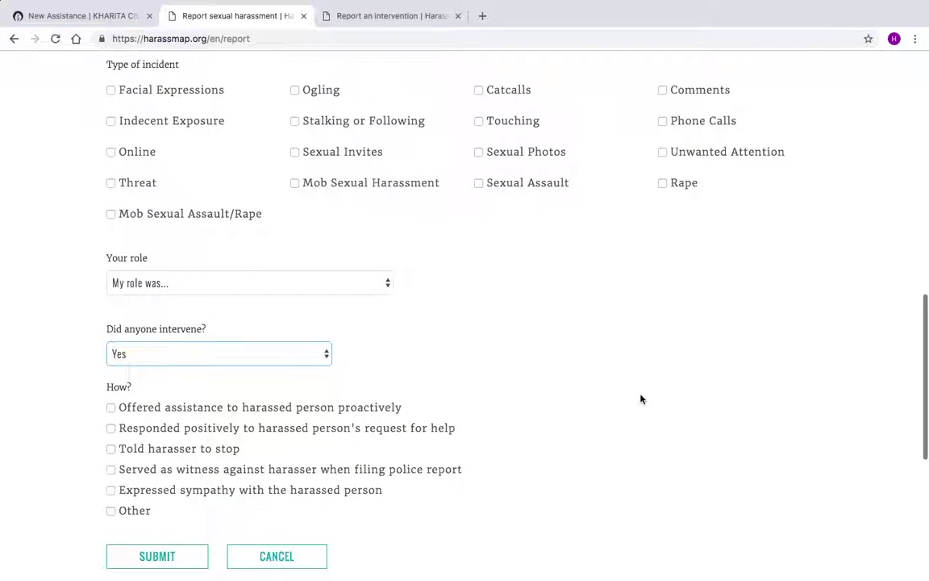
{"action": "scroll", "coordinate": [641, 399], "scroll_direction": "up", "scroll_amount": 5}
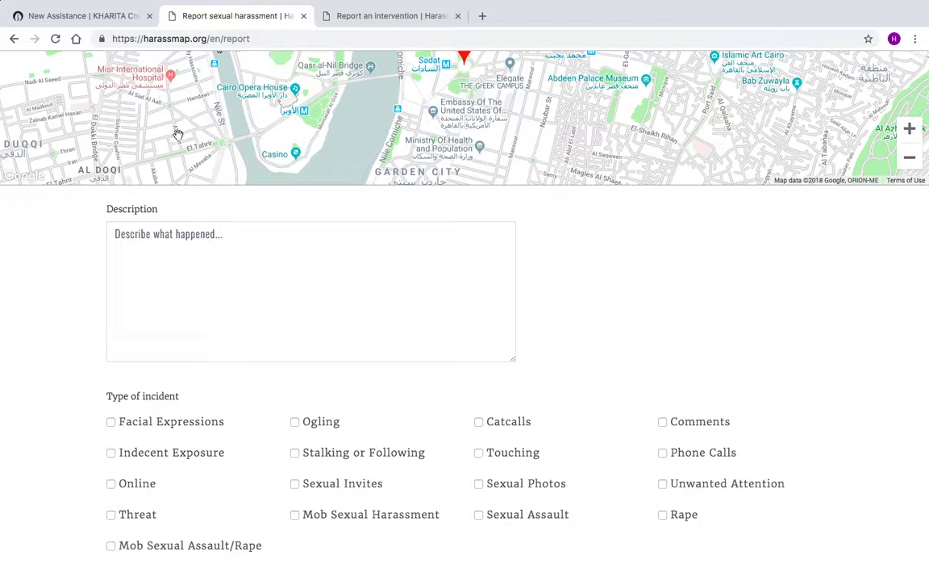
{"action": "scroll", "coordinate": [487, 317], "scroll_direction": "down", "scroll_amount": 1}
{"action": "scroll", "coordinate": [487, 316], "scroll_direction": "down", "scroll_amount": 3}
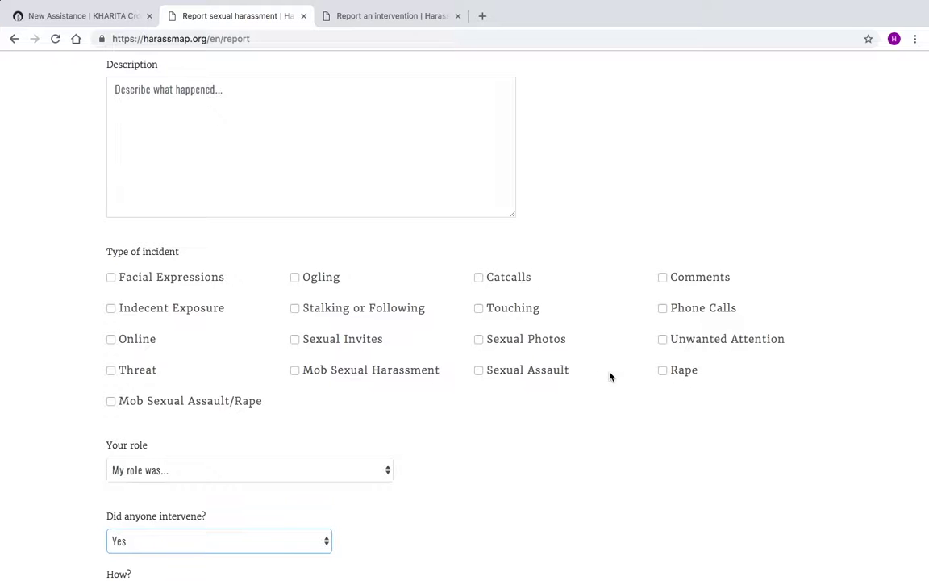
{"action": "scroll", "coordinate": [609, 376], "scroll_direction": "down", "scroll_amount": 2}
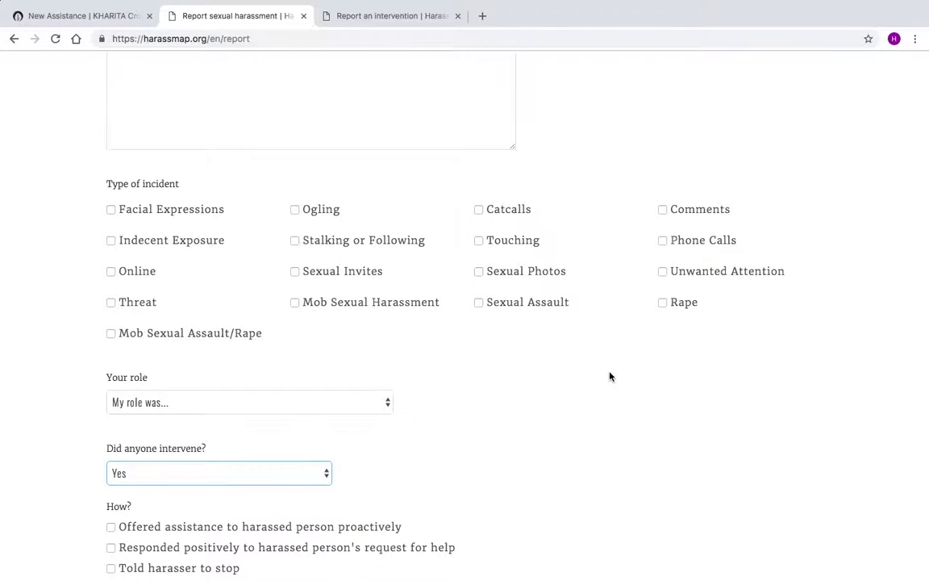
{"action": "scroll", "coordinate": [610, 375], "scroll_direction": "down", "scroll_amount": 4}
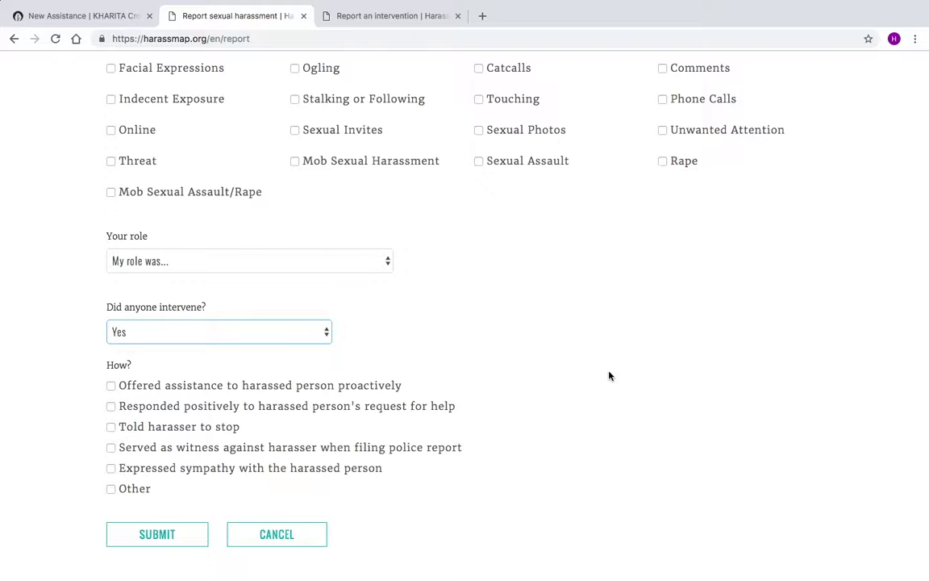
{"action": "scroll", "coordinate": [609, 376], "scroll_direction": "up", "scroll_amount": 3}
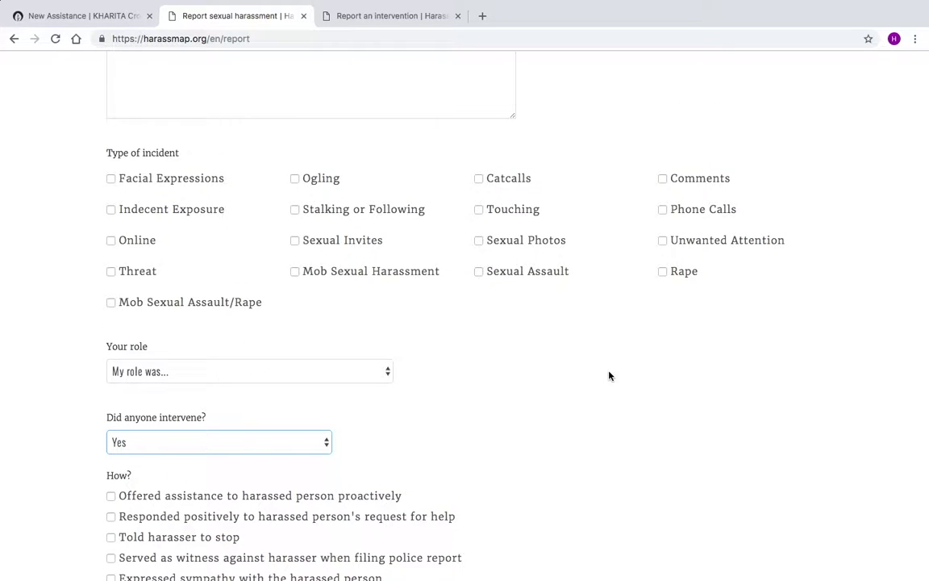
{"action": "scroll", "coordinate": [608, 375], "scroll_direction": "up", "scroll_amount": 3}
{"action": "scroll", "coordinate": [609, 376], "scroll_direction": "up", "scroll_amount": 1}
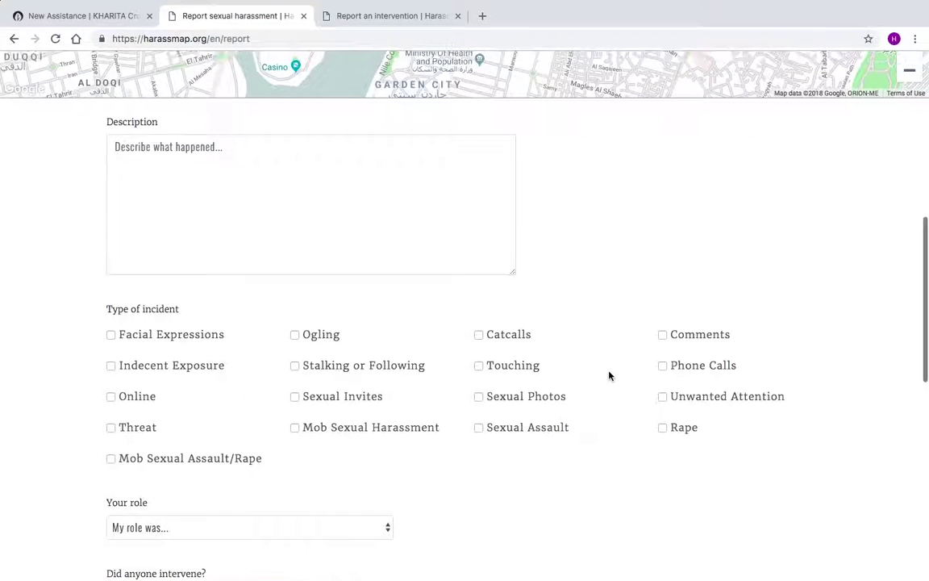
{"action": "scroll", "coordinate": [382, 253], "scroll_direction": "up", "scroll_amount": 10}
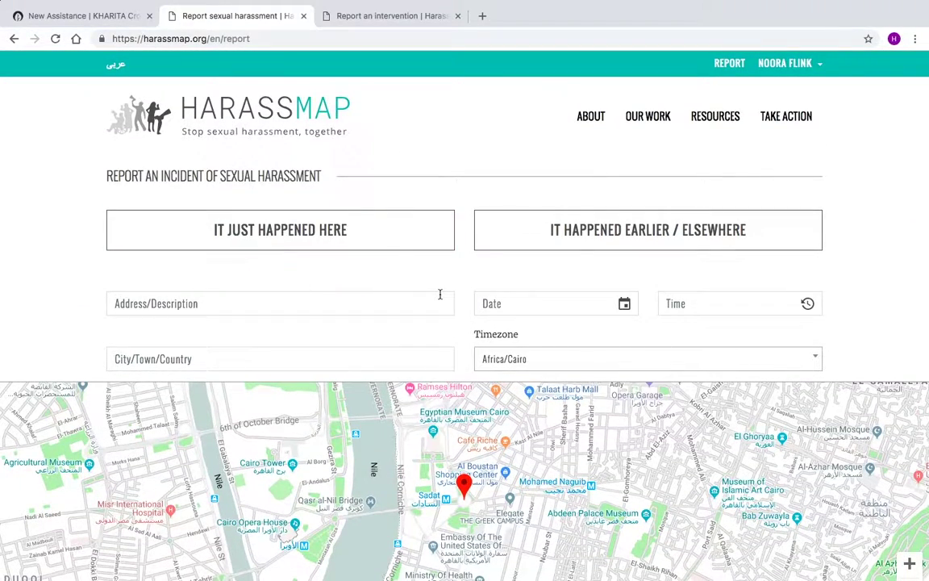
Review the incident form's description and incident type fields, and view the choices for "Your role" and "Did anyone intervene?"
{"action": "scroll", "coordinate": [439, 294], "scroll_direction": "down", "scroll_amount": 8}
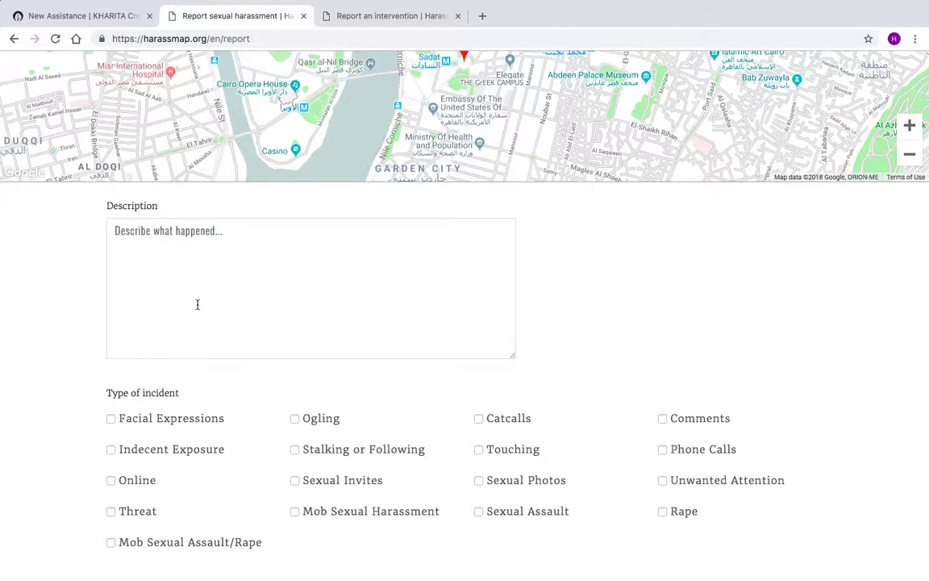
{"action": "scroll", "coordinate": [197, 304], "scroll_direction": "down", "scroll_amount": 3}
{"action": "scroll", "coordinate": [546, 430], "scroll_direction": "down", "scroll_amount": 1}
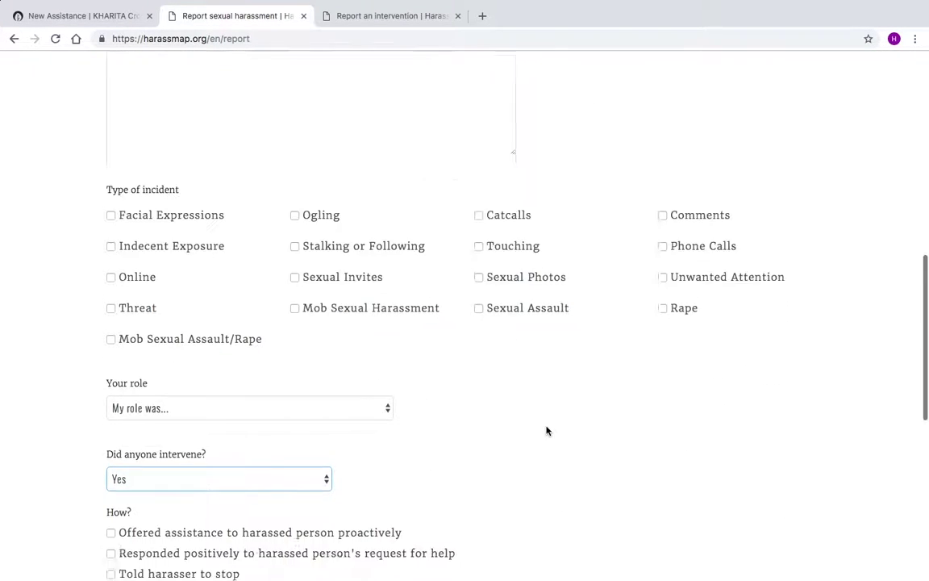
{"action": "scroll", "coordinate": [546, 431], "scroll_direction": "down", "scroll_amount": 3}
{"action": "scroll", "coordinate": [546, 430], "scroll_direction": "down", "scroll_amount": 1}
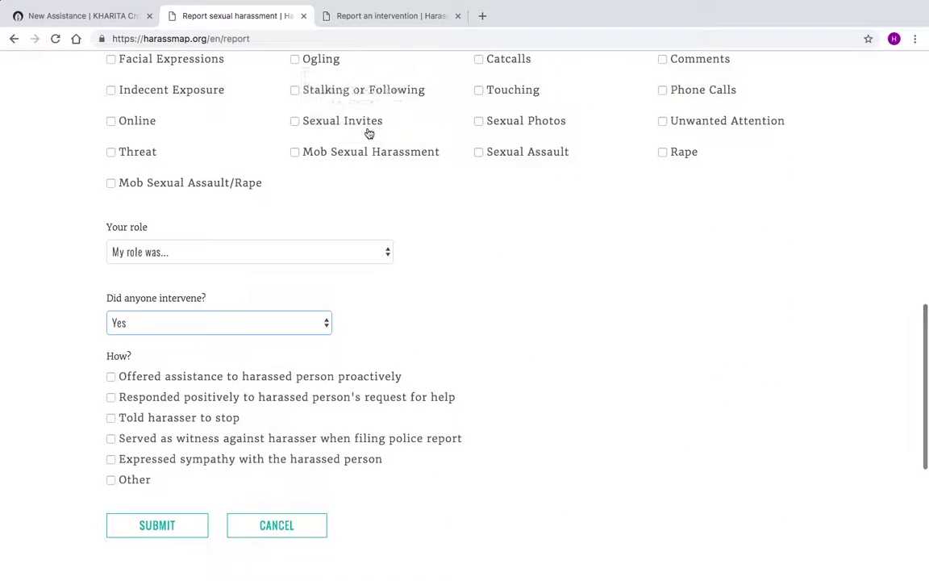
{"action": "left_click", "coordinate": [334, 259]}
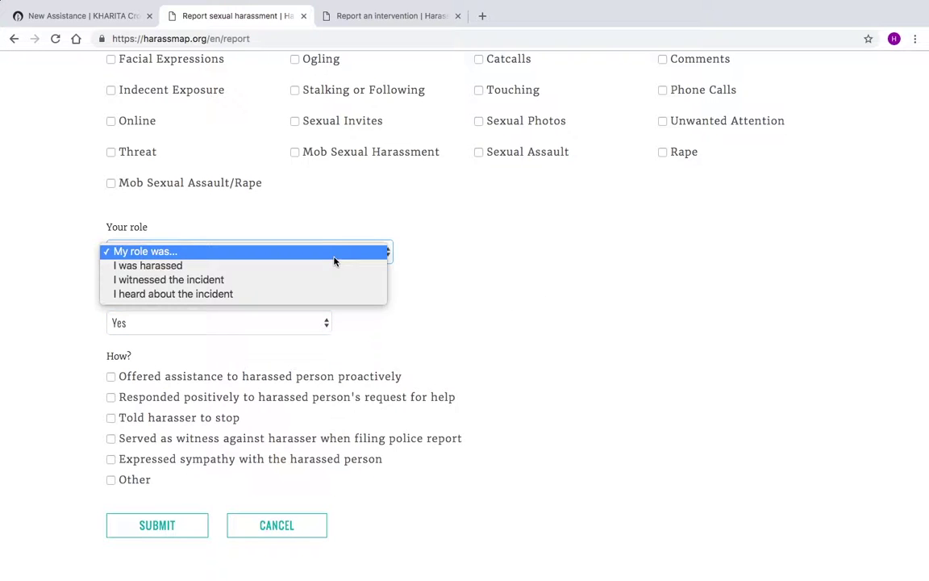
{"action": "left_click", "coordinate": [293, 336]}
{"action": "left_click", "coordinate": [293, 331]}
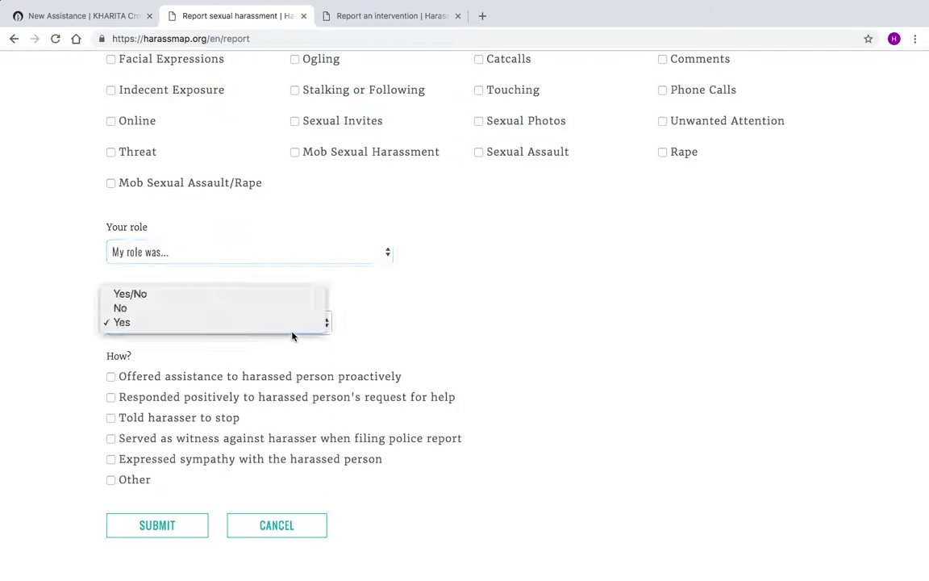
{"action": "left_click", "coordinate": [466, 387]}
{"action": "scroll", "coordinate": [629, 306], "scroll_direction": "up", "scroll_amount": 3}
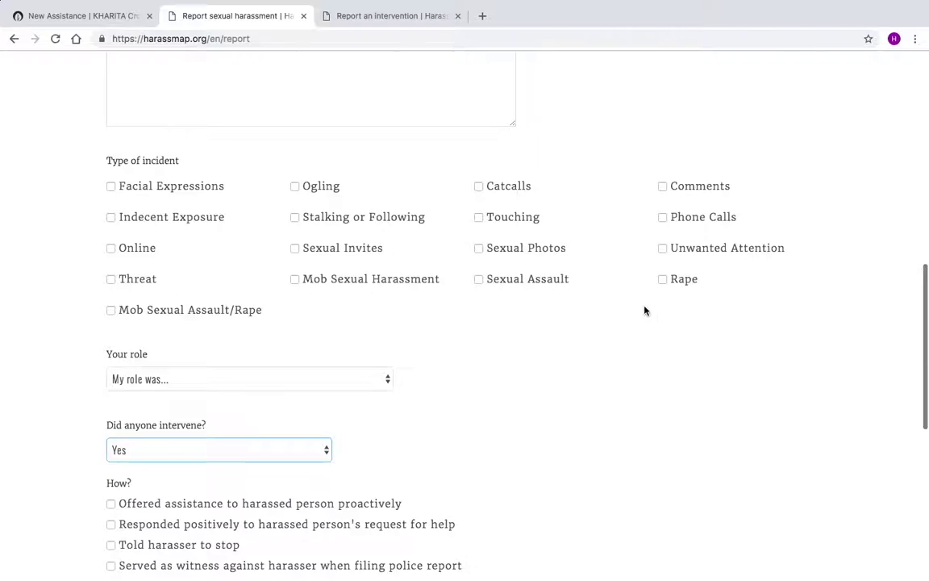
{"action": "scroll", "coordinate": [644, 311], "scroll_direction": "up", "scroll_amount": 5}
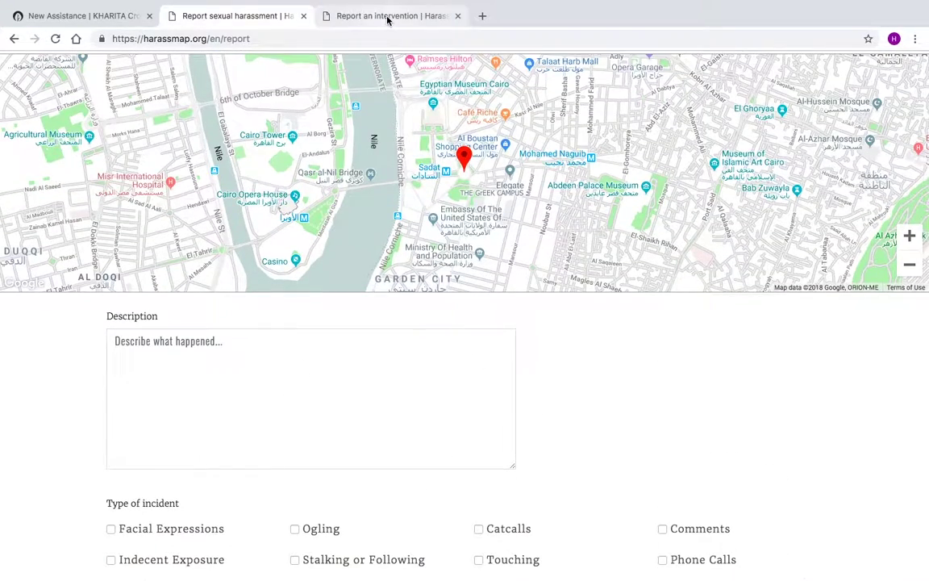
Go back from the intervention report page to the HarassMap home page and reopen the form through Report an Intervention
{"action": "left_click", "coordinate": [387, 18]}
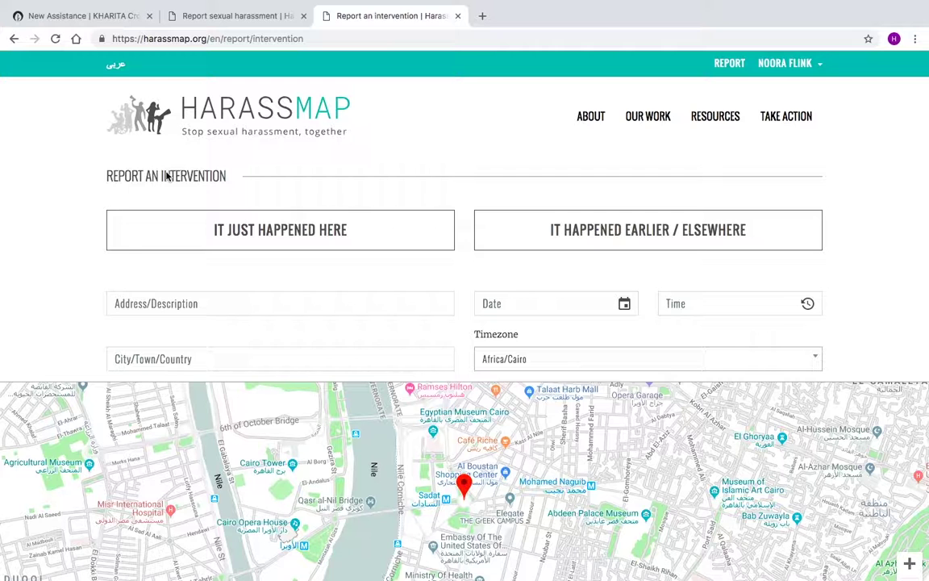
{"action": "left_click", "coordinate": [13, 38]}
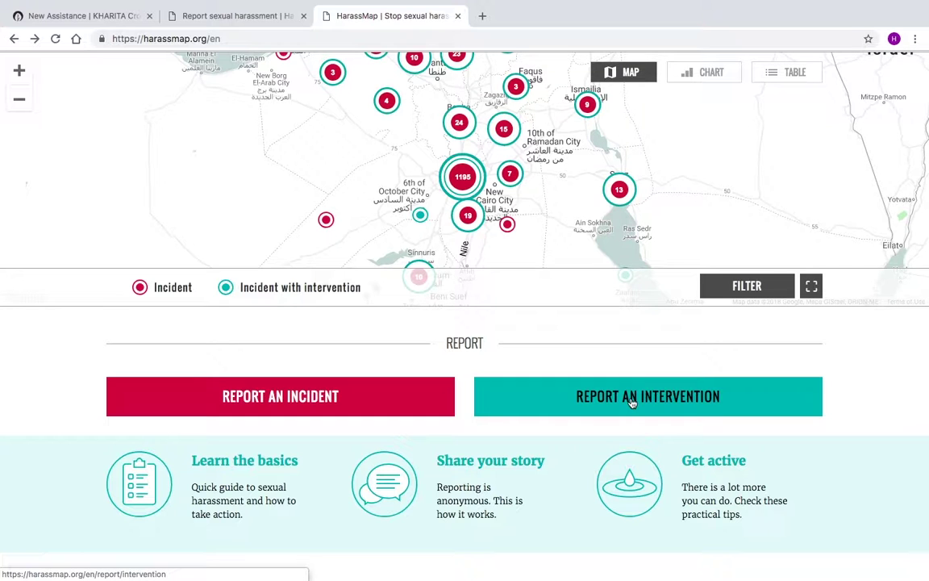
{"action": "left_click", "coordinate": [643, 406]}
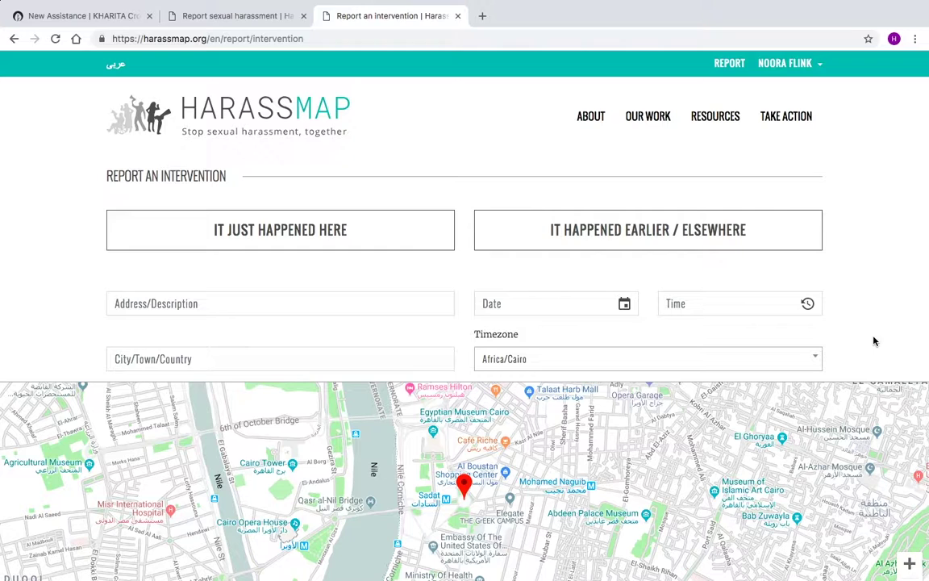
Examine the assistance options under "Describe what happened" on the intervention report form, and return to the new assistance type in the backend
{"action": "scroll", "coordinate": [873, 341], "scroll_direction": "down", "scroll_amount": 6}
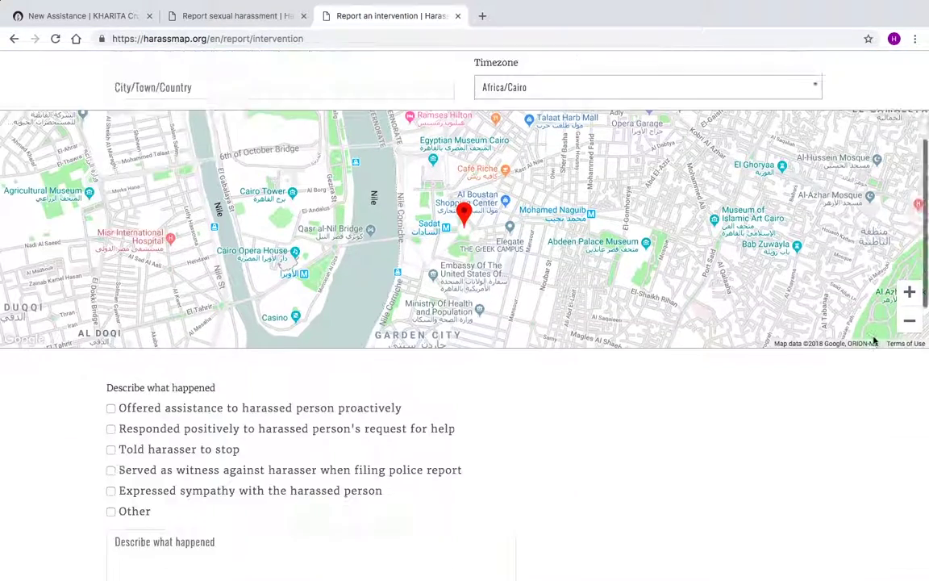
{"action": "scroll", "coordinate": [873, 341], "scroll_direction": "down", "scroll_amount": 2}
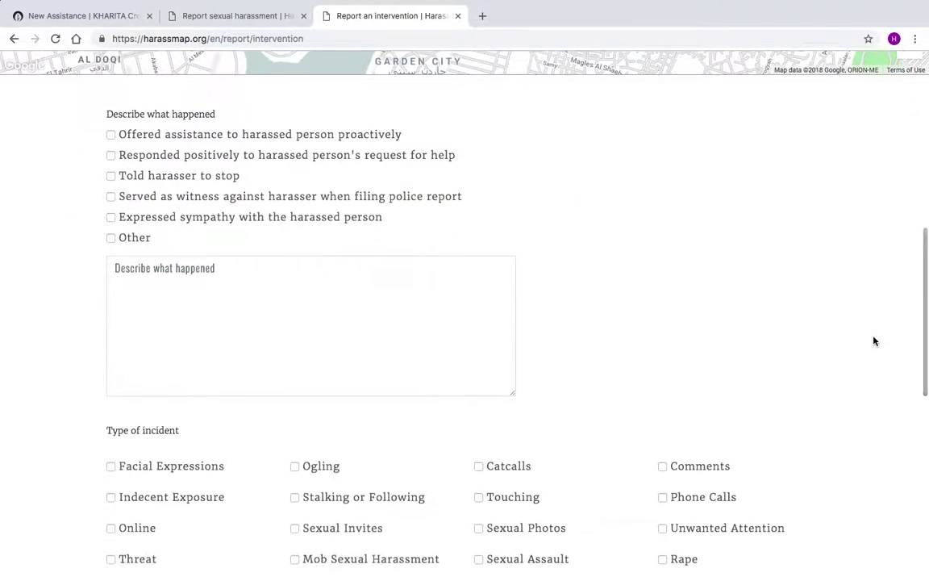
{"action": "scroll", "coordinate": [873, 341], "scroll_direction": "up", "scroll_amount": 1}
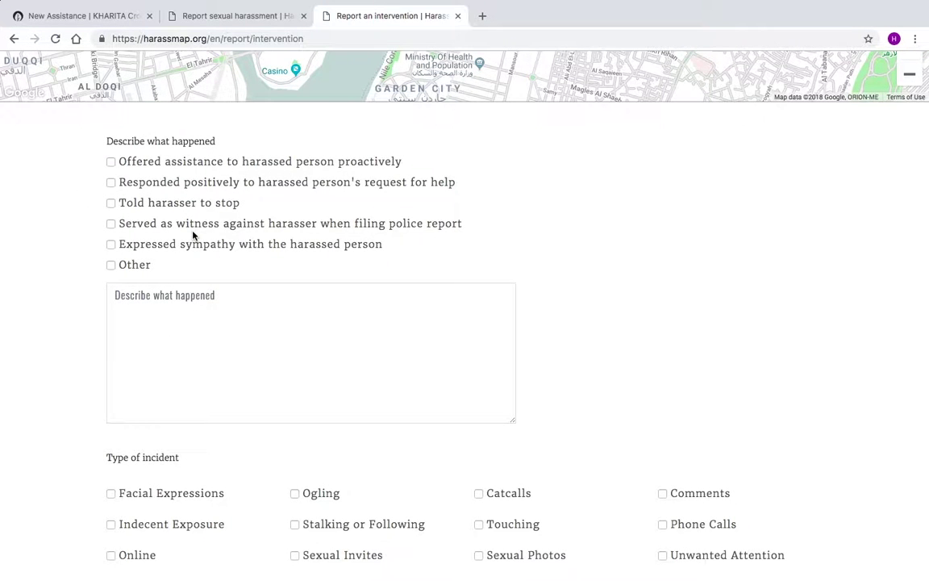
{"action": "left_click", "coordinate": [94, 16]}
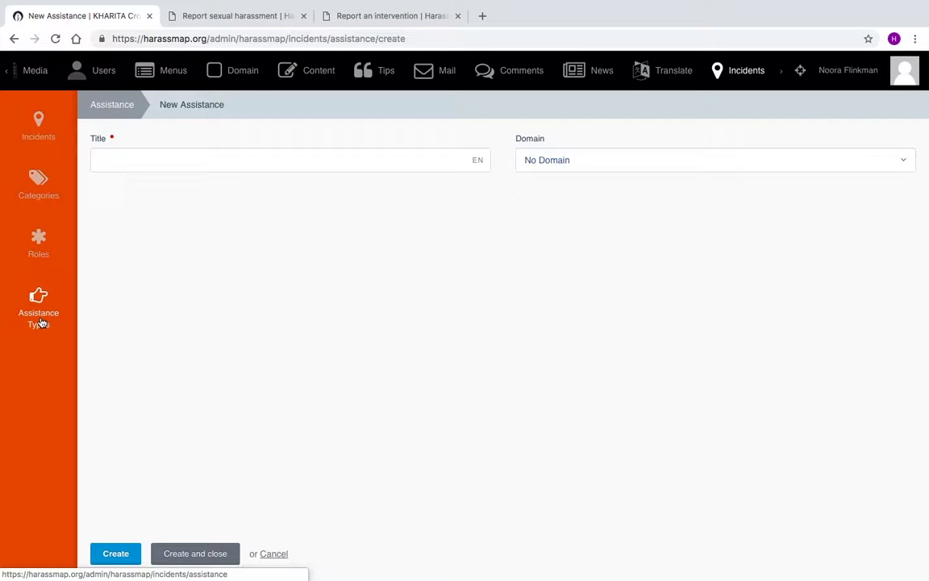
Review the intervention form's description, incident type and role fields, and return to the KHARITA backend
{"action": "left_click", "coordinate": [391, 16]}
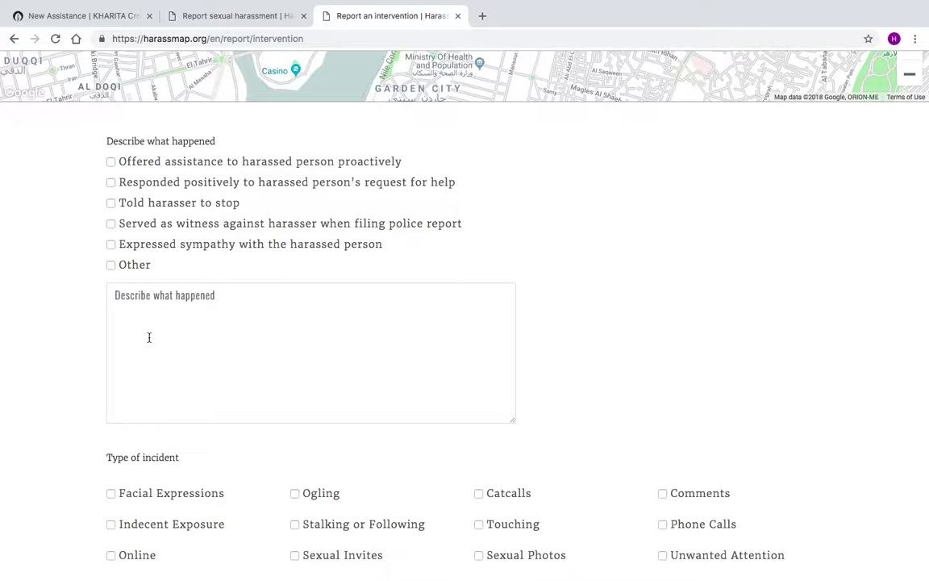
{"action": "scroll", "coordinate": [421, 408], "scroll_direction": "down", "scroll_amount": 3}
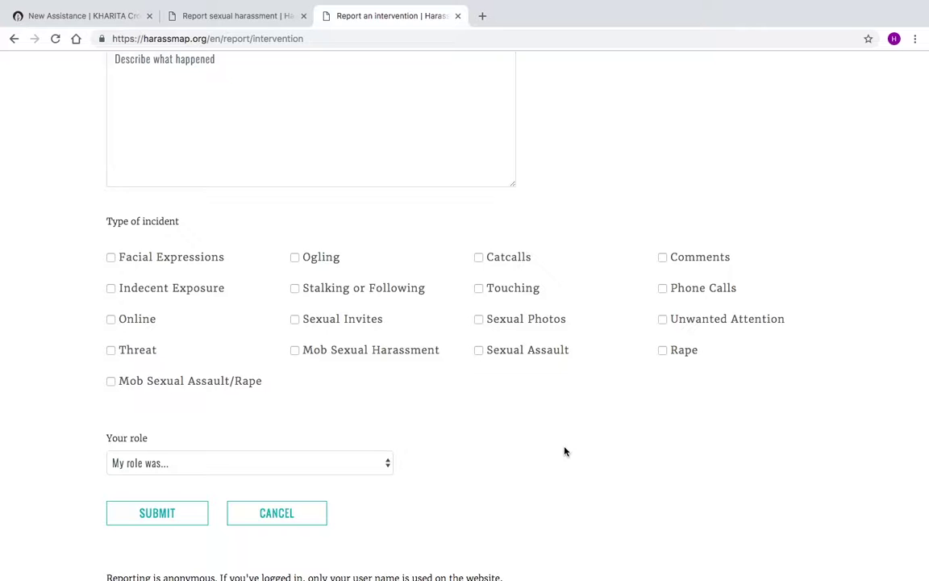
{"action": "left_click", "coordinate": [72, 18]}
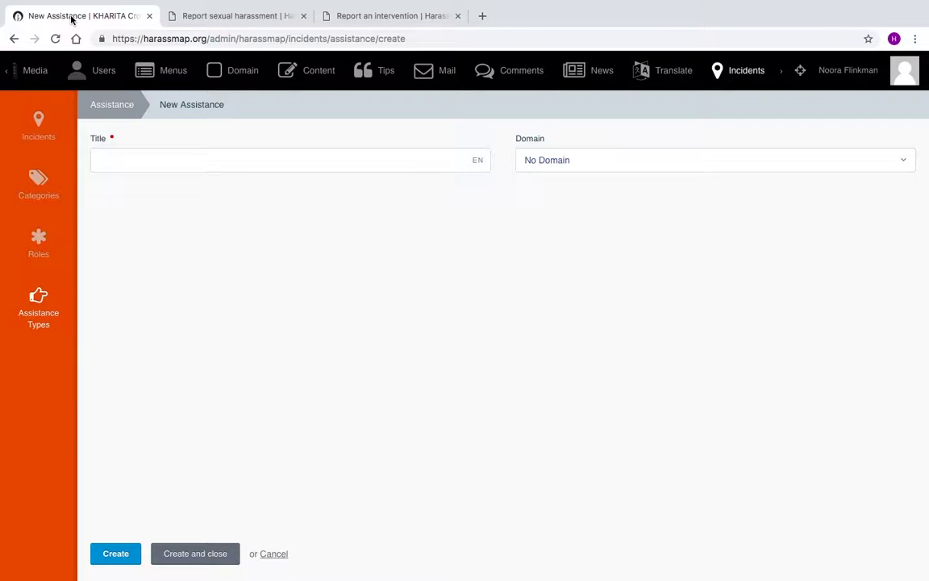